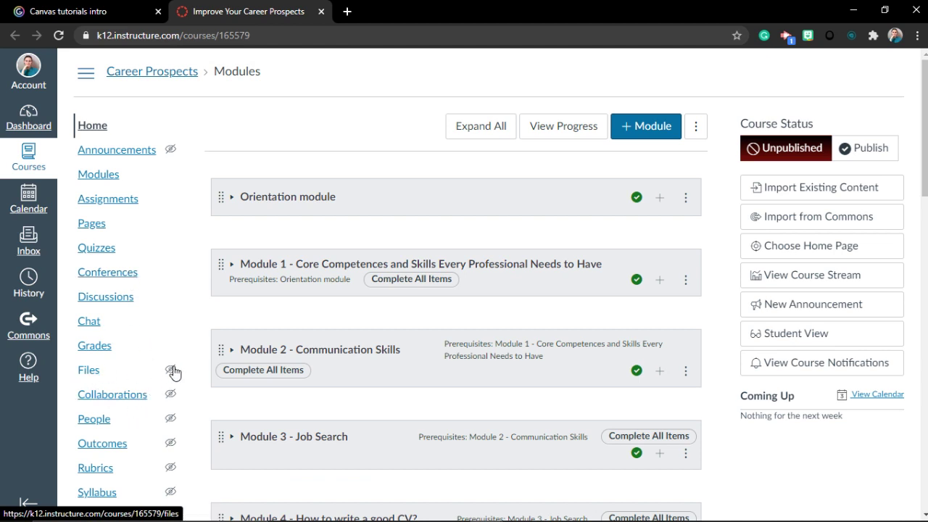
# - In the course's navigation settings, move Conferences directly below Assignments and save the new order
pyautogui.moveTo(173, 375)
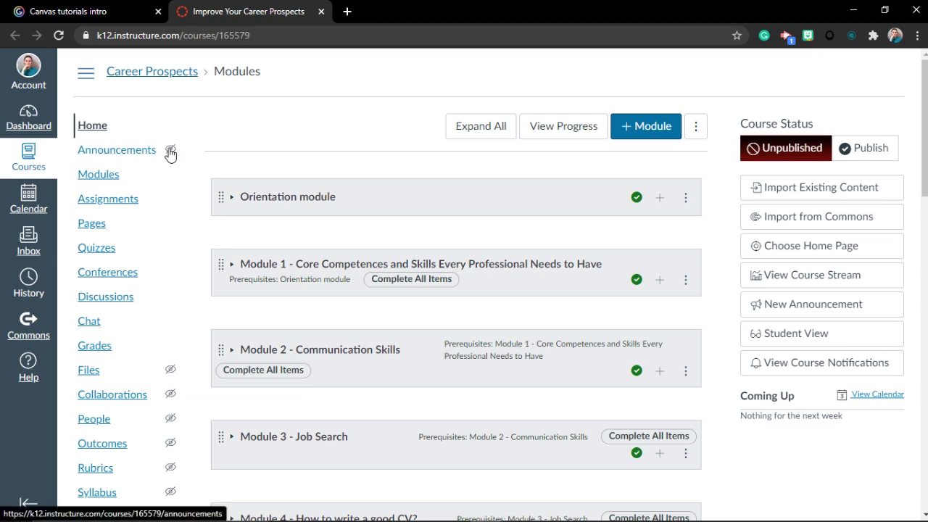
pyautogui.moveTo(170, 154)
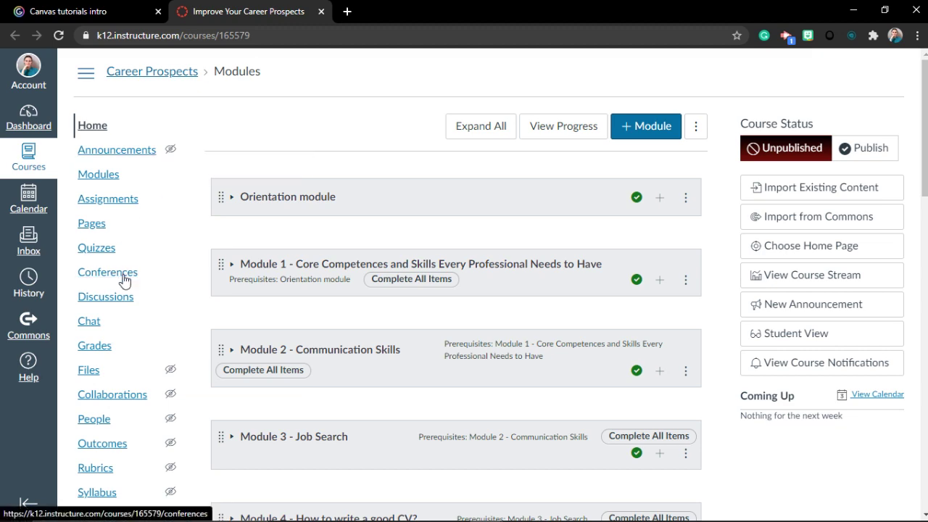
pyautogui.scroll(-2, 137, 384)
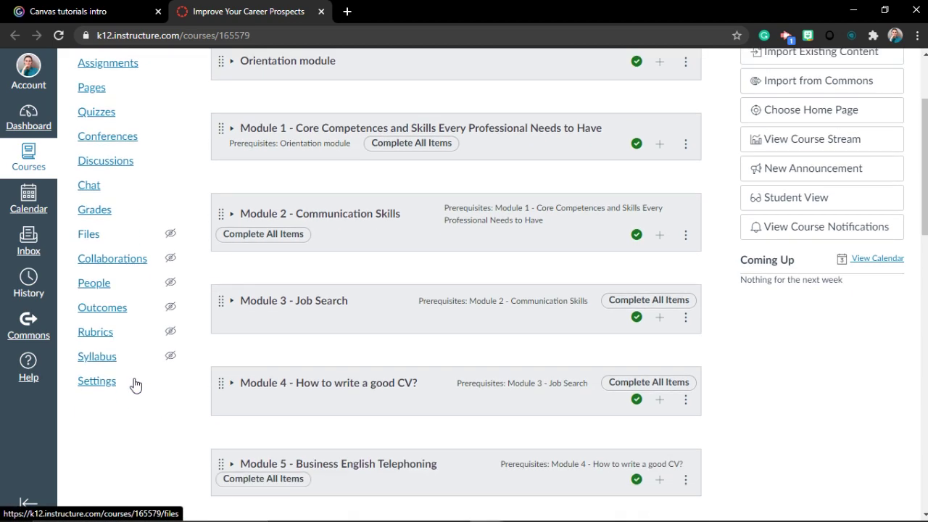
pyautogui.click(107, 386)
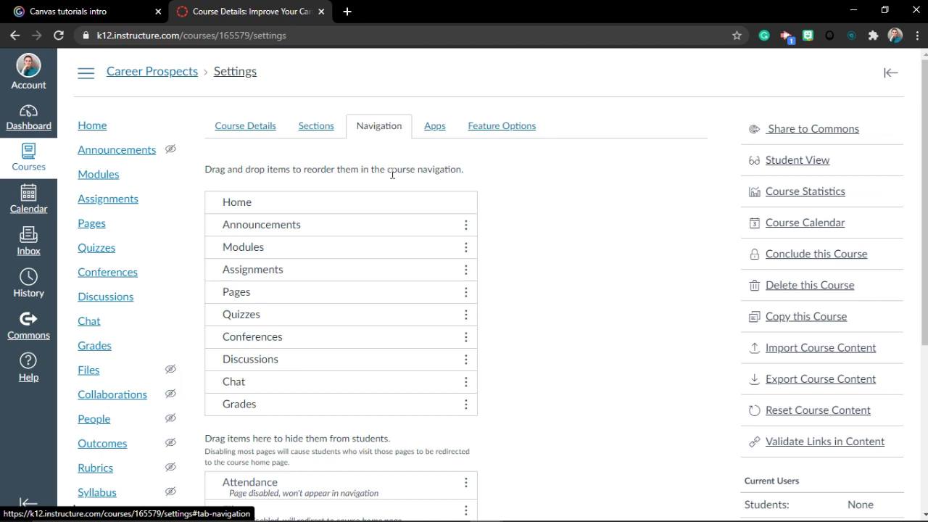
pyautogui.scroll(-2, 391, 174)
pyautogui.moveTo(279, 201); pyautogui.dragTo(311, 152)
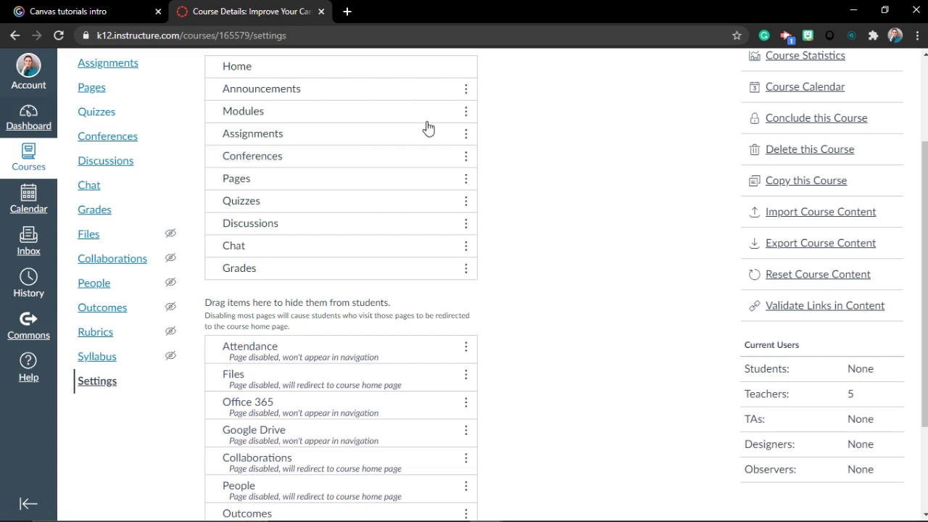
pyautogui.scroll(2, 359, 254)
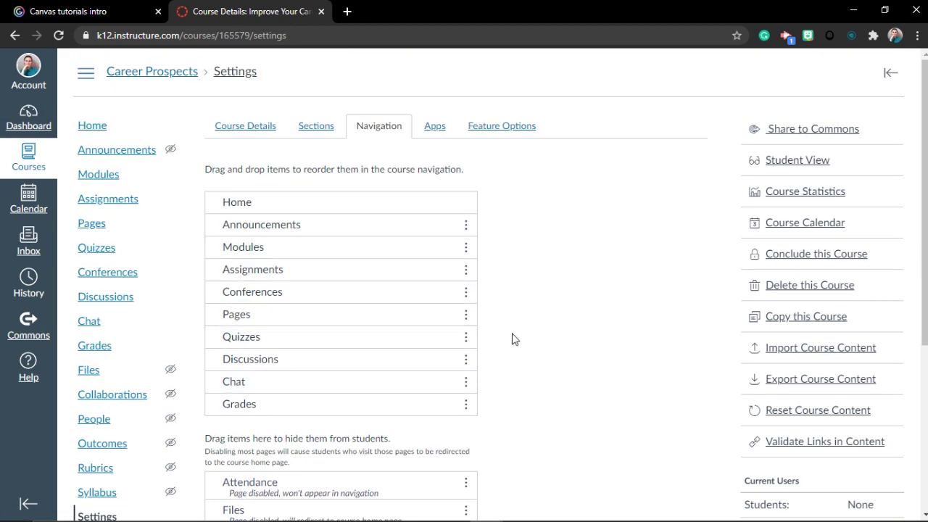
pyautogui.scroll(-4, 238, 338)
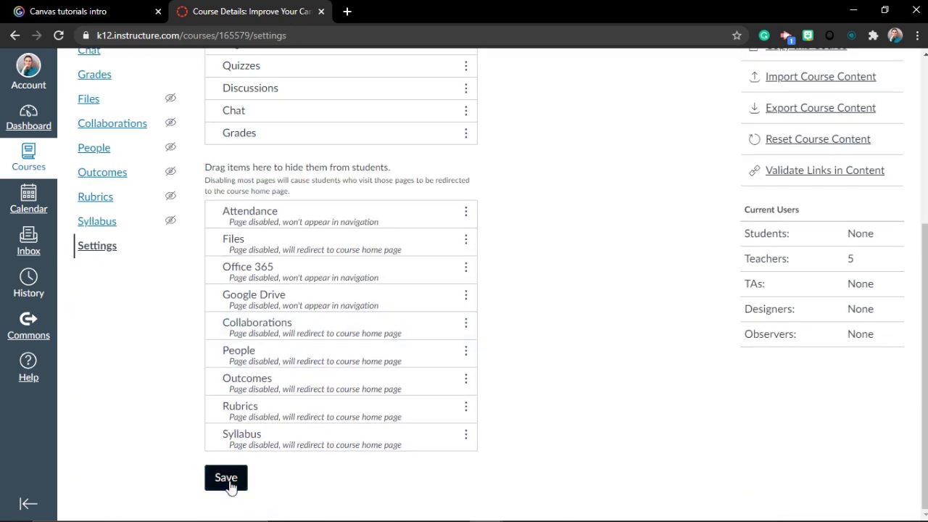
pyautogui.click(227, 485)
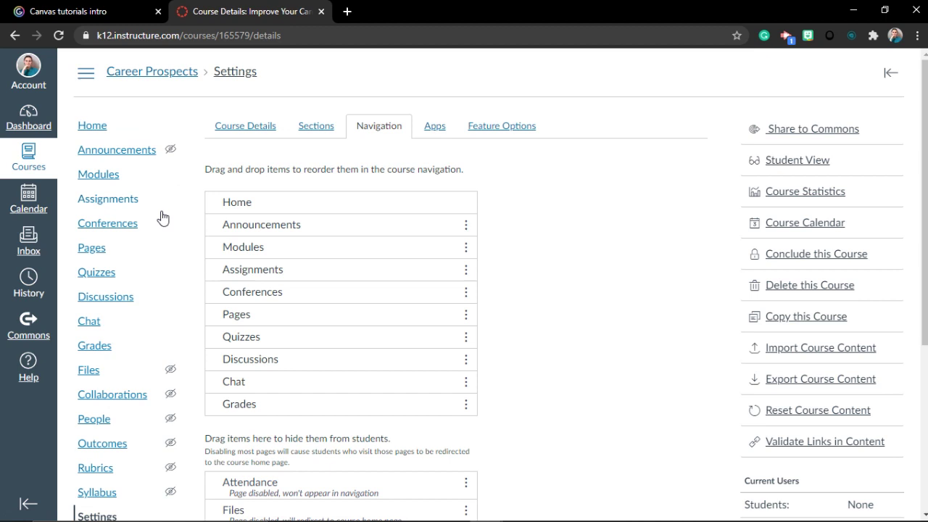
# - End the conference in progress on the course's Conferences page
pyautogui.click(132, 222)
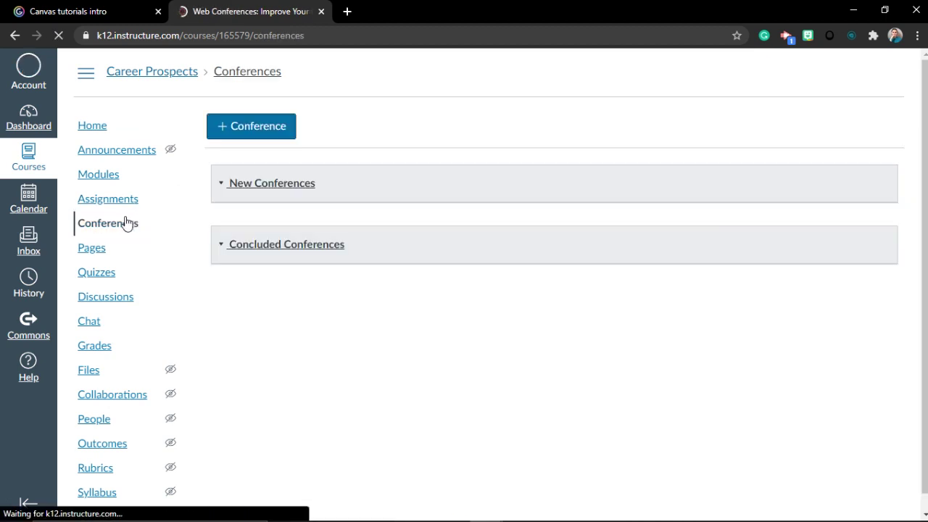
pyautogui.click(792, 221)
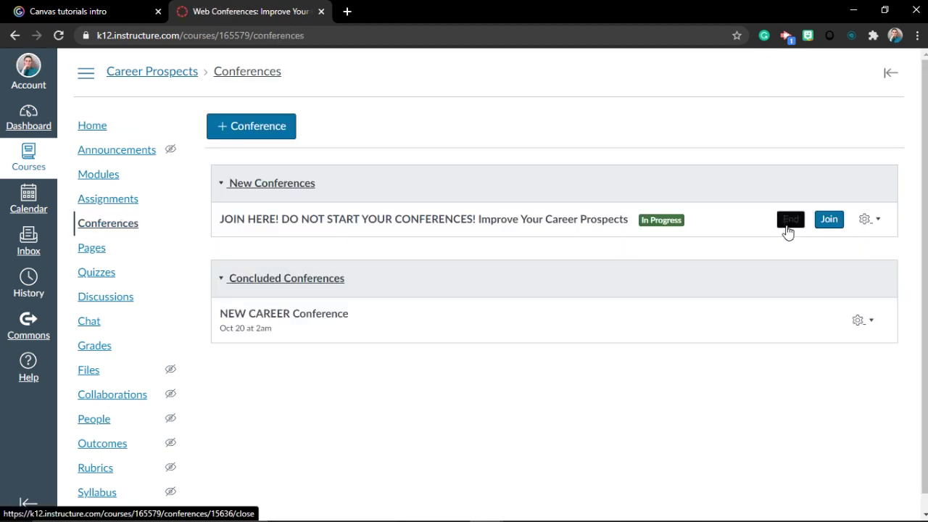
pyautogui.click(532, 139)
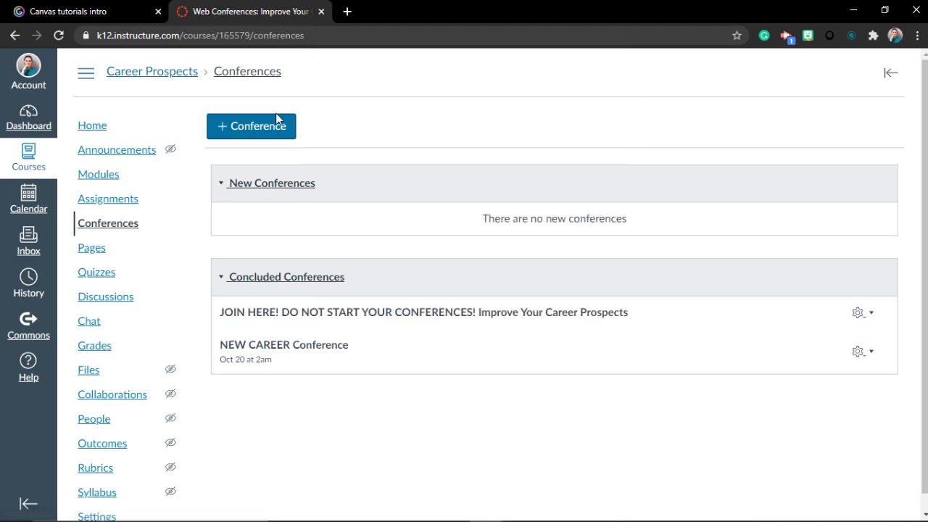
# - Create and start a BigBlueButton conference named "JOIN HERE! DO NOT START YOUR CONFERENCES! Improve Your Career Prospects", copying the concluded conference's name
pyautogui.click(249, 135)
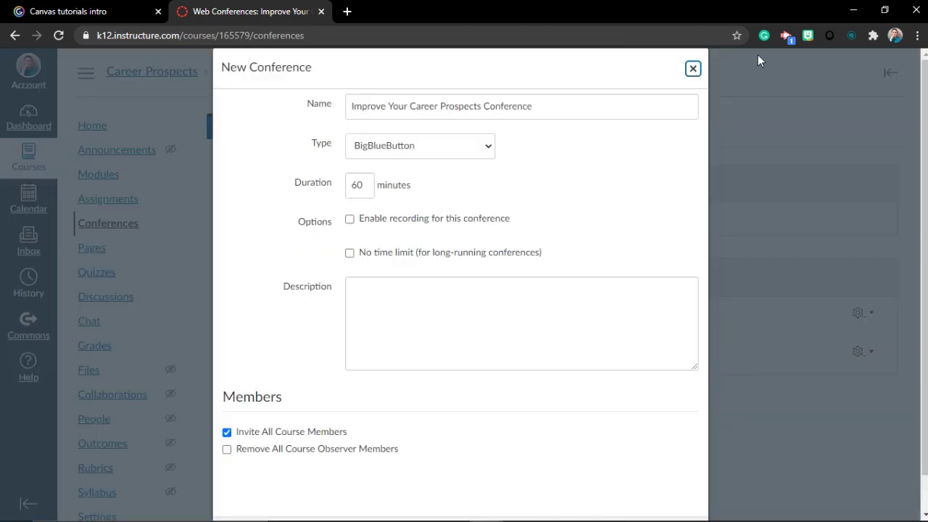
pyautogui.click(693, 69)
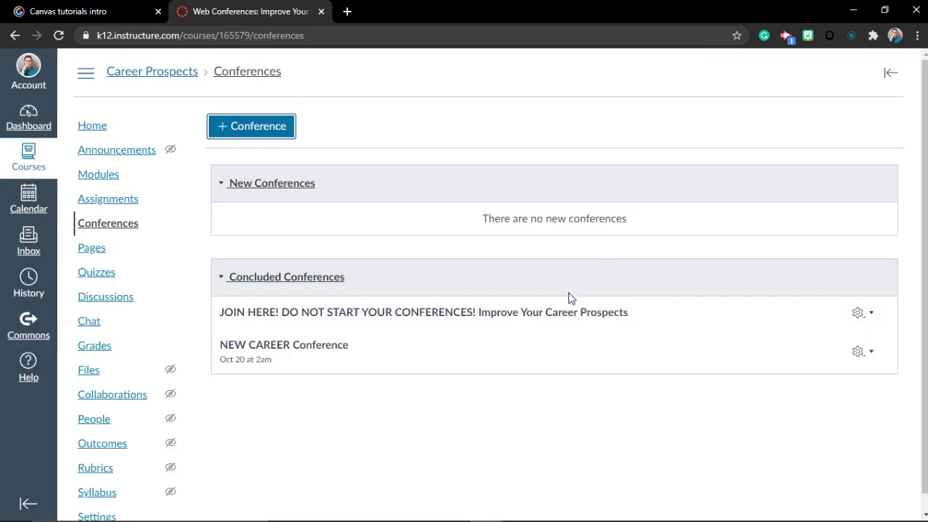
pyautogui.tripleClick(566, 313)
pyautogui.hotkey('ctrl', 'c')
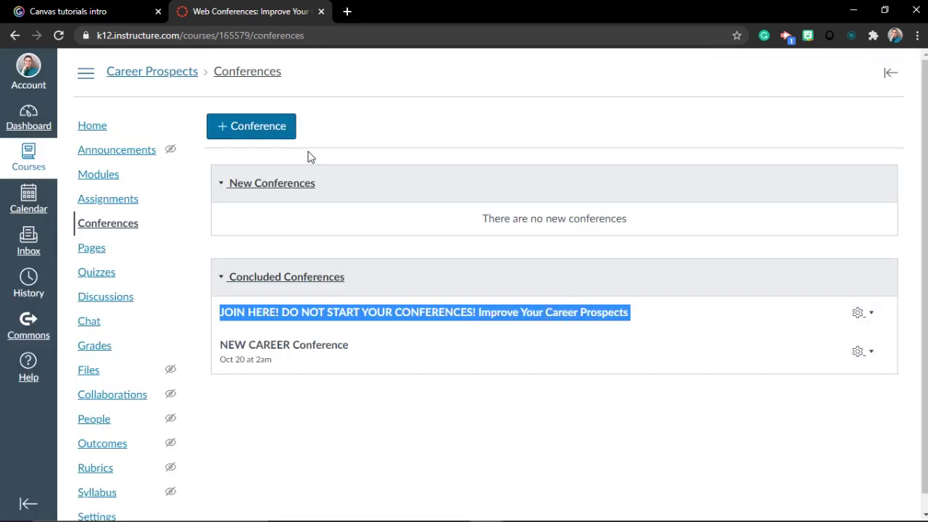
pyautogui.click(274, 135)
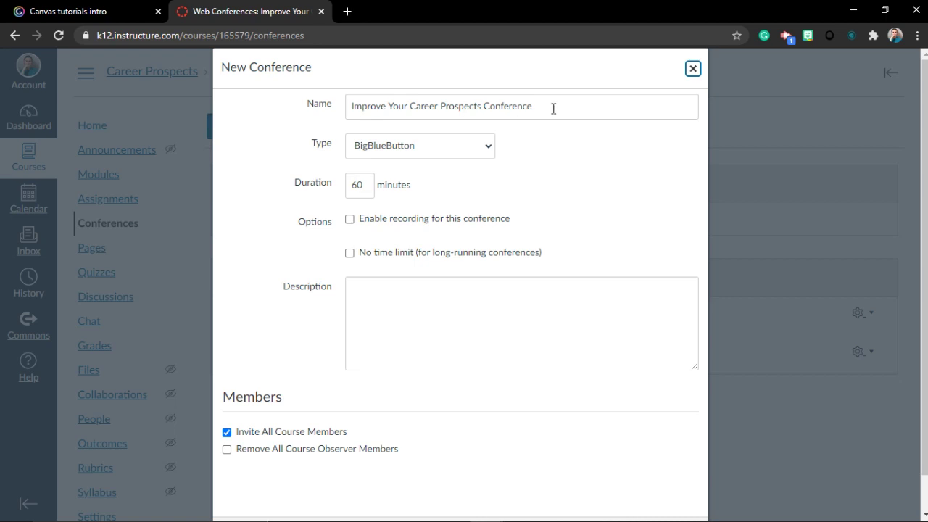
pyautogui.moveTo(481, 107); pyautogui.dragTo(232, 97)
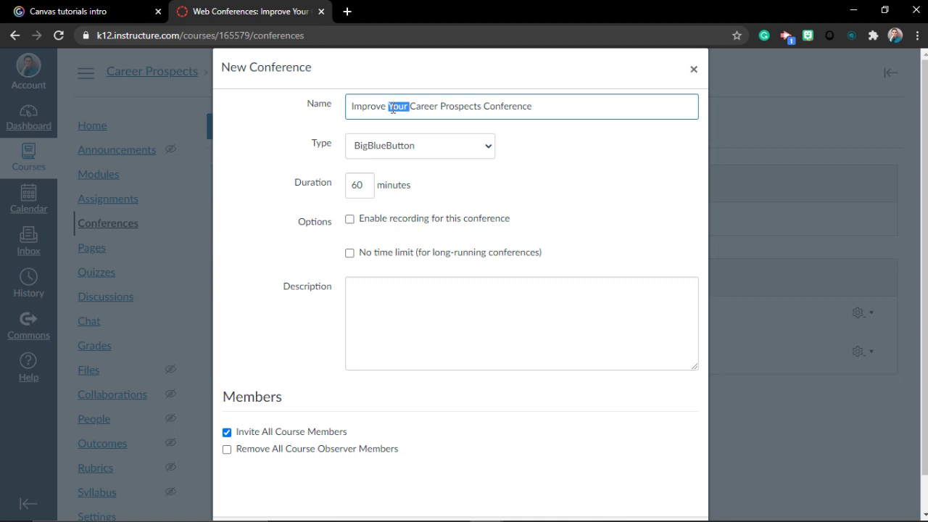
pyautogui.tripleClick(392, 106)
pyautogui.hotkey('ctrl', 'v')
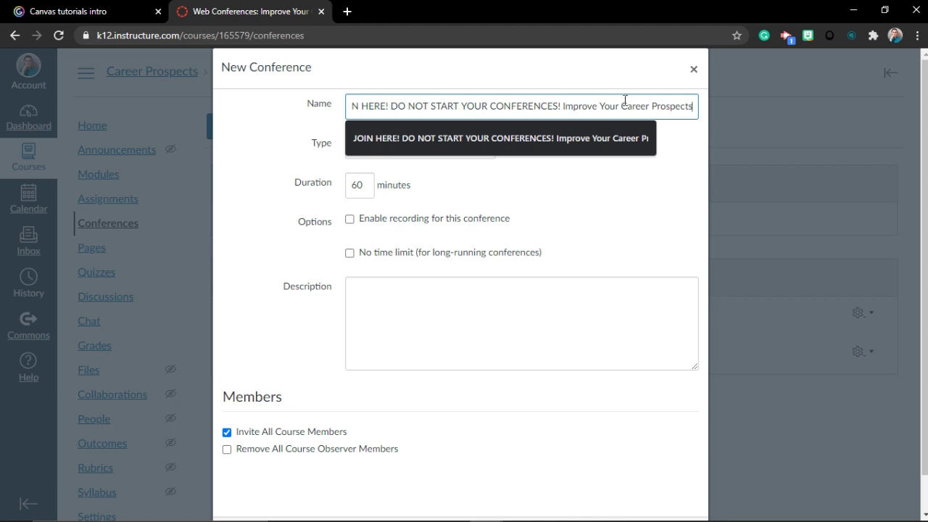
pyautogui.scroll(-1, 739, 471)
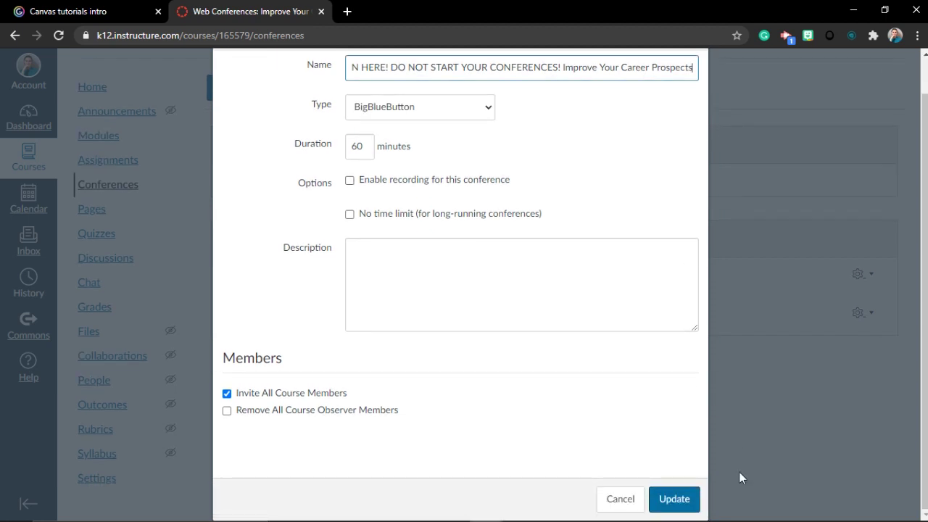
pyautogui.click(685, 509)
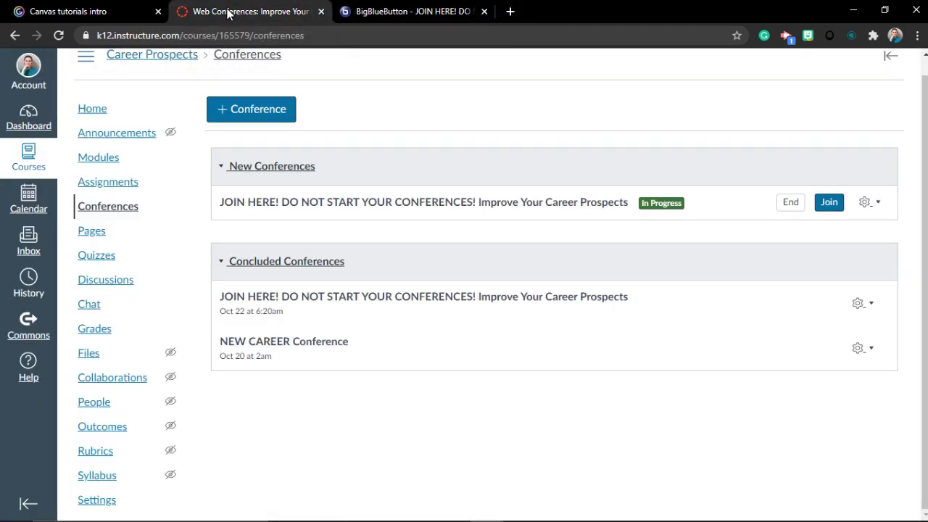
pyautogui.tripleClick(681, 207)
pyautogui.click(833, 206)
pyautogui.click(267, 121)
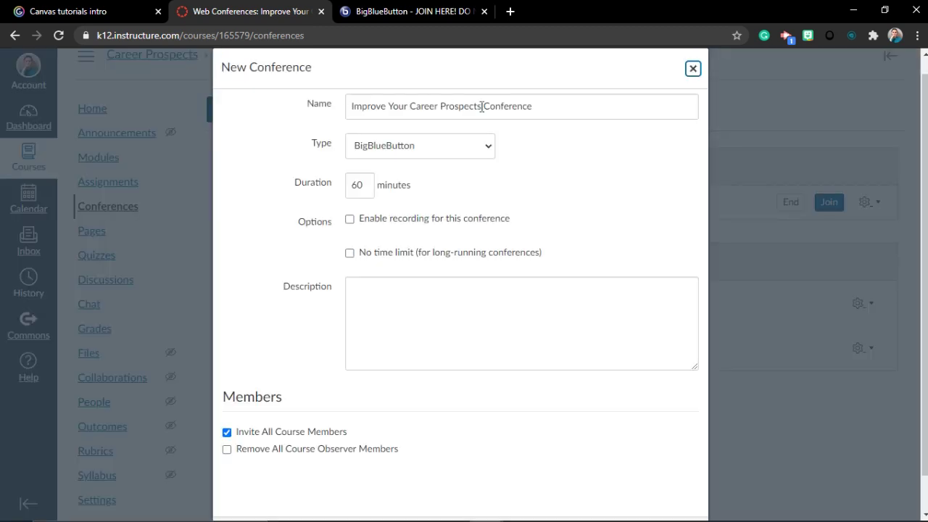
pyautogui.click(692, 69)
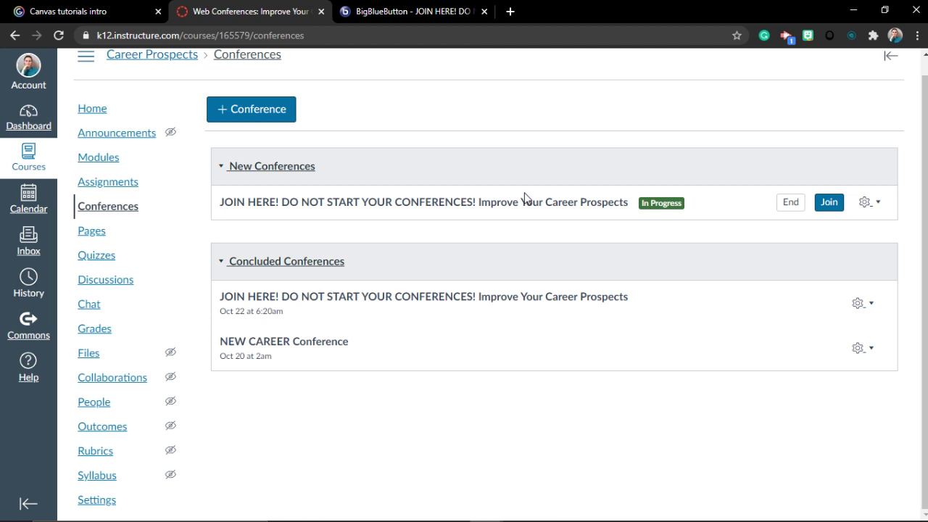
pyautogui.click(414, 11)
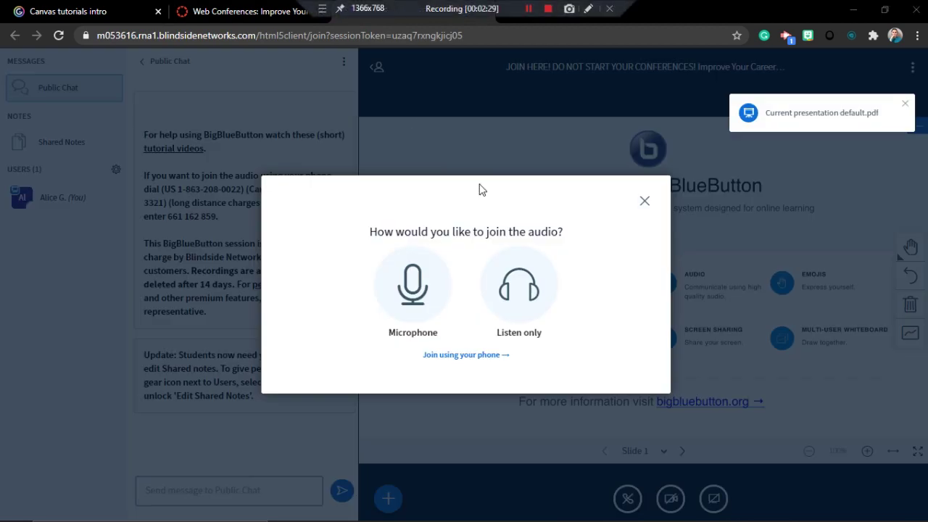
pyautogui.click(272, 6)
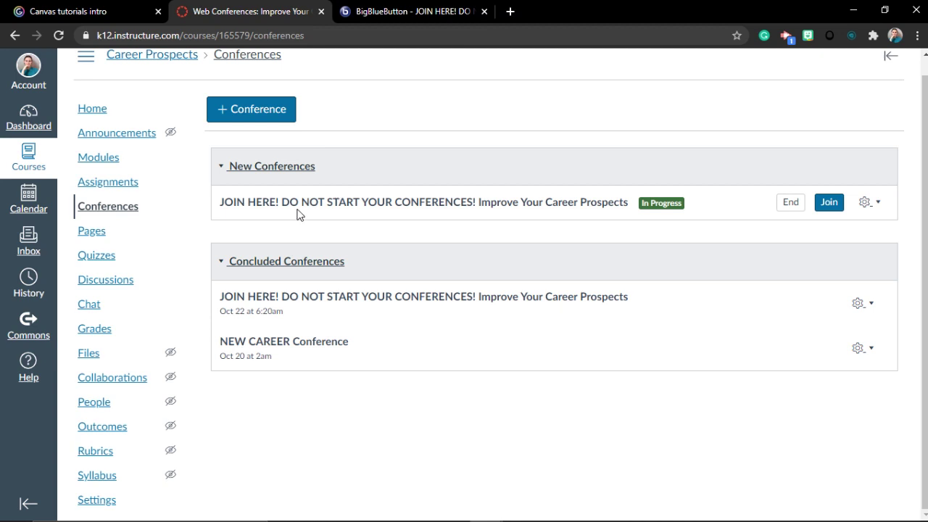
pyautogui.click(95, 209)
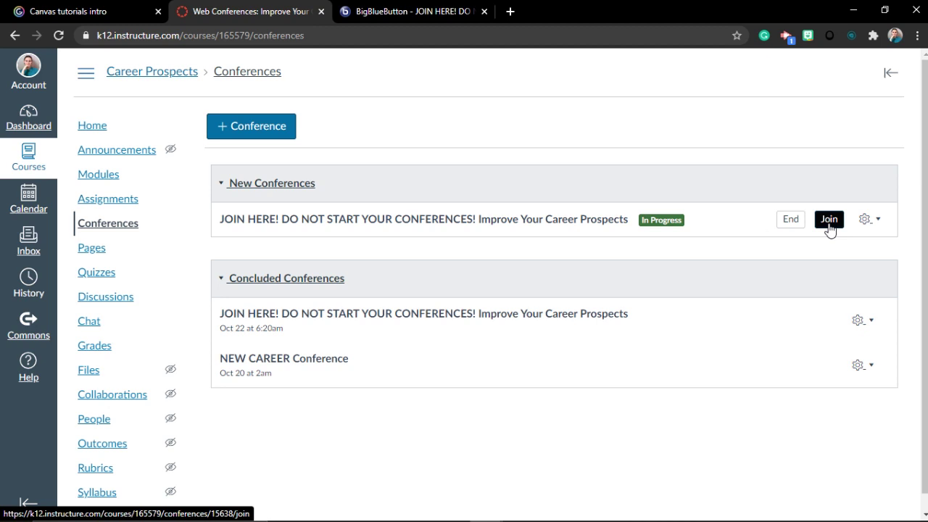
# - Join the BigBlueButton session's audio with the microphone, allowing microphone access and confirming the echo test
pyautogui.moveTo(444, 5)
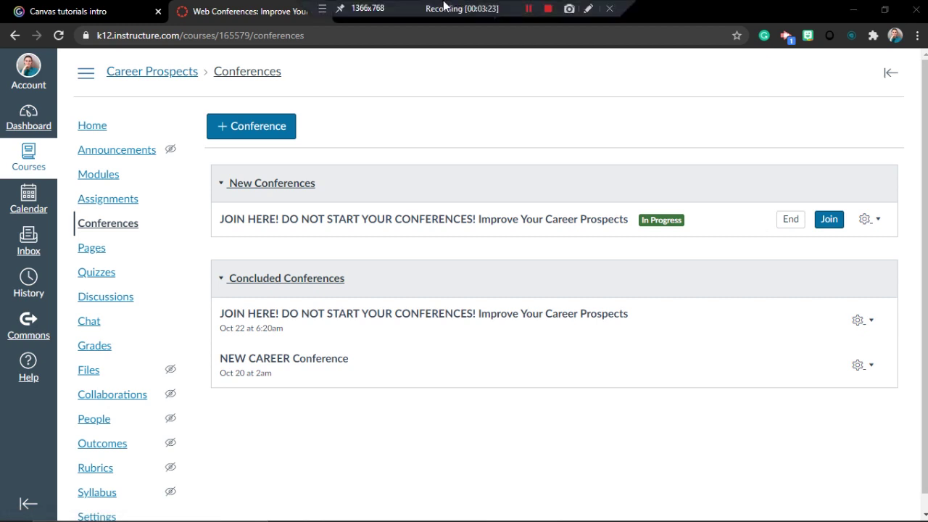
pyautogui.click(417, 14)
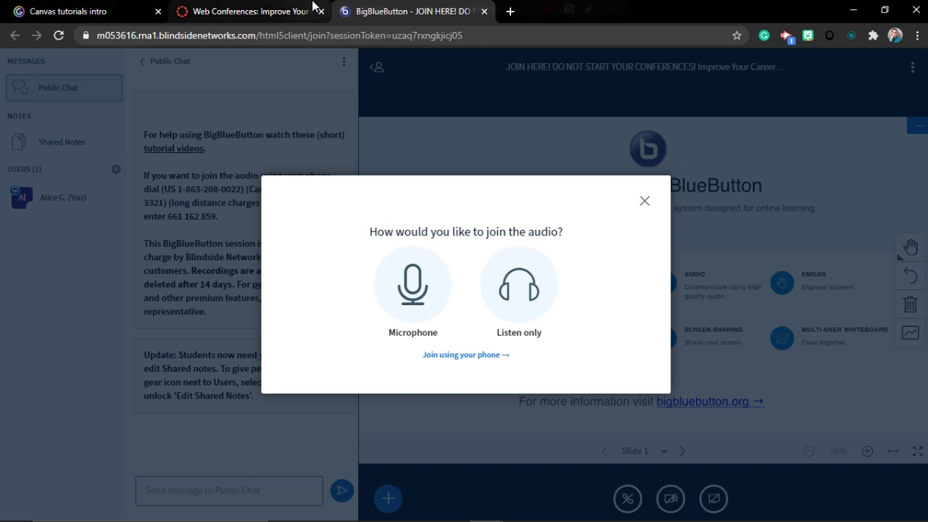
pyautogui.click(426, 285)
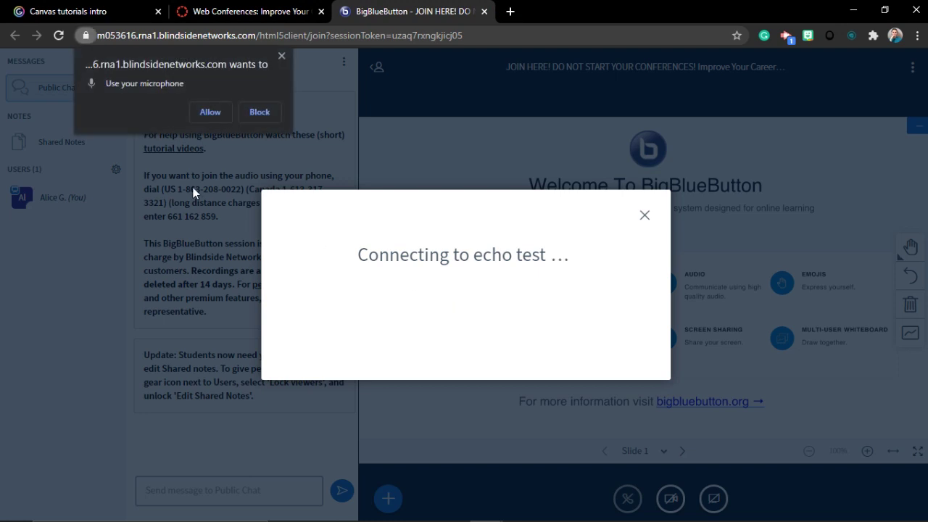
pyautogui.click(209, 113)
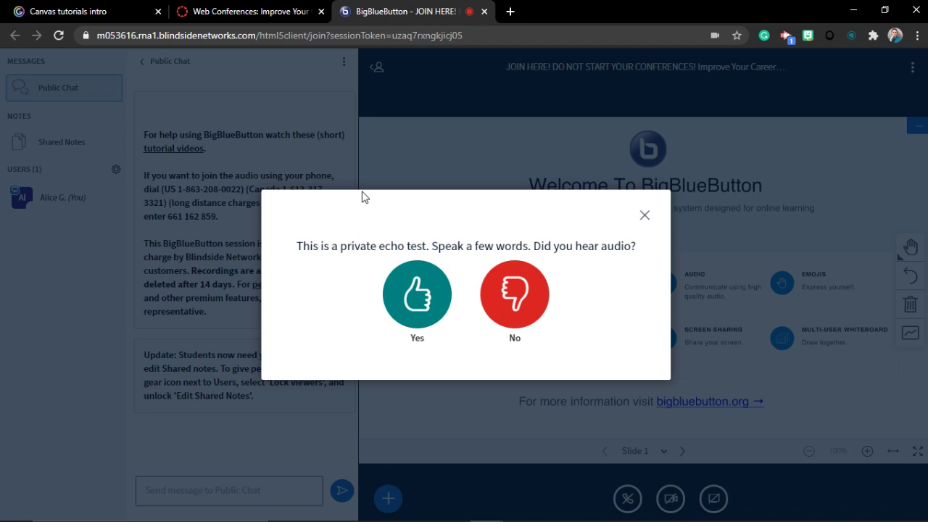
pyautogui.click(408, 293)
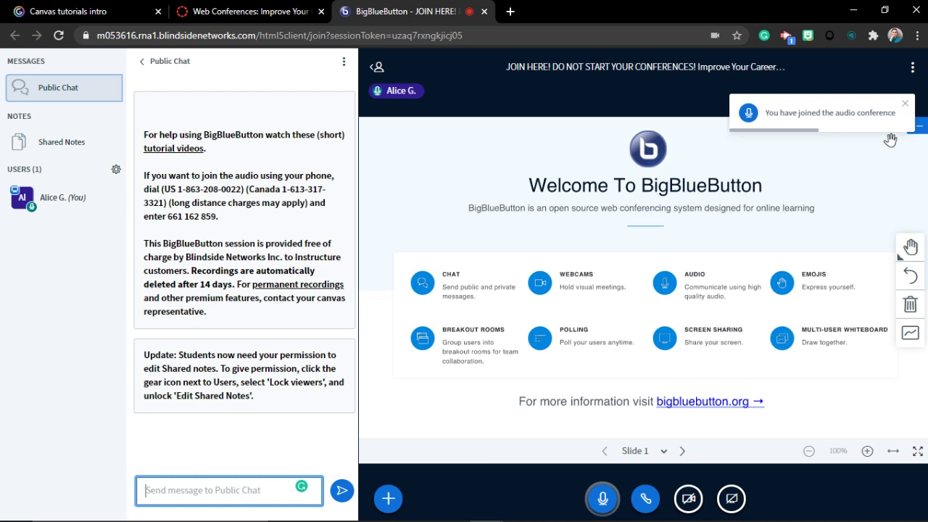
pyautogui.click(904, 107)
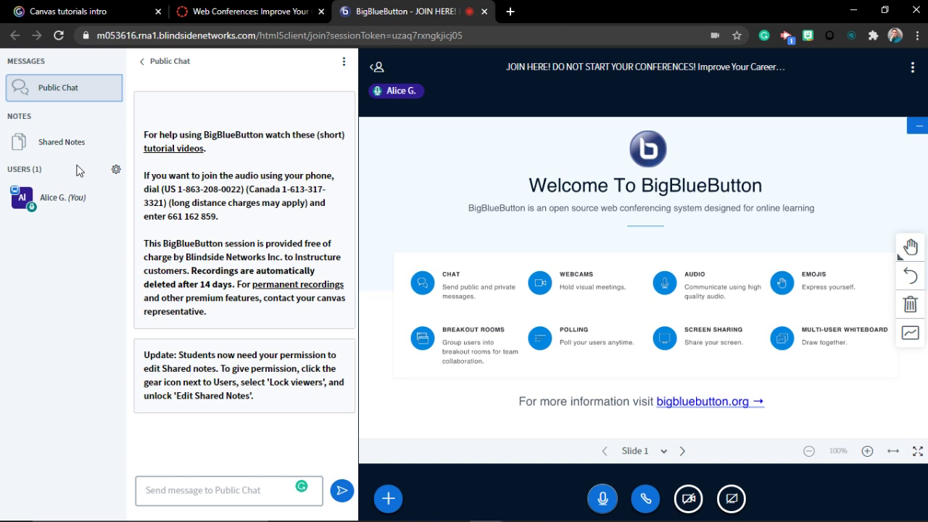
# - Try a breakout room setup with 8 rooms and users allowed to choose their room, and close it without creating the rooms
pyautogui.click(116, 171)
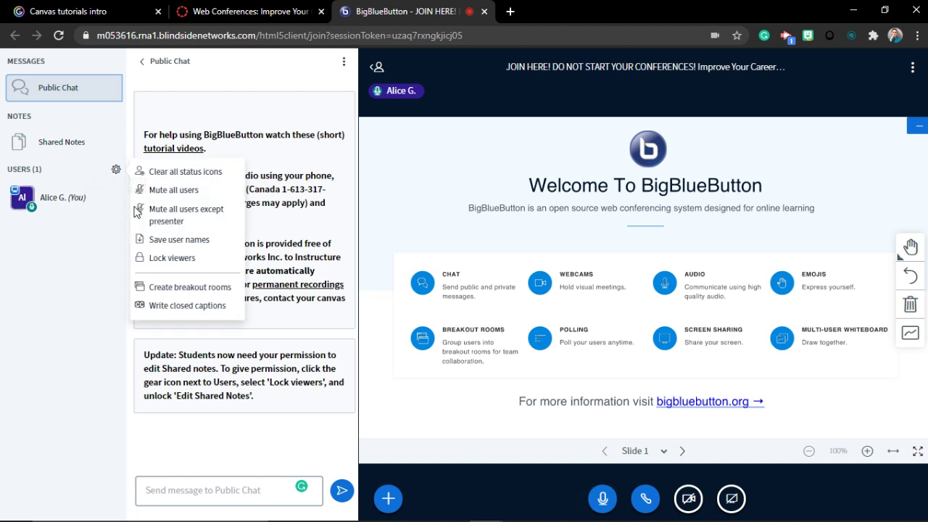
pyautogui.click(199, 295)
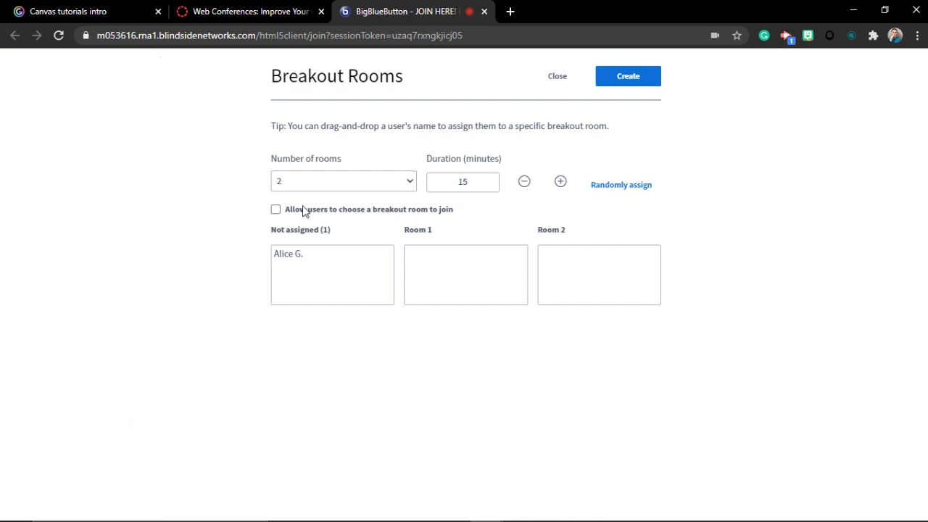
pyautogui.click(340, 185)
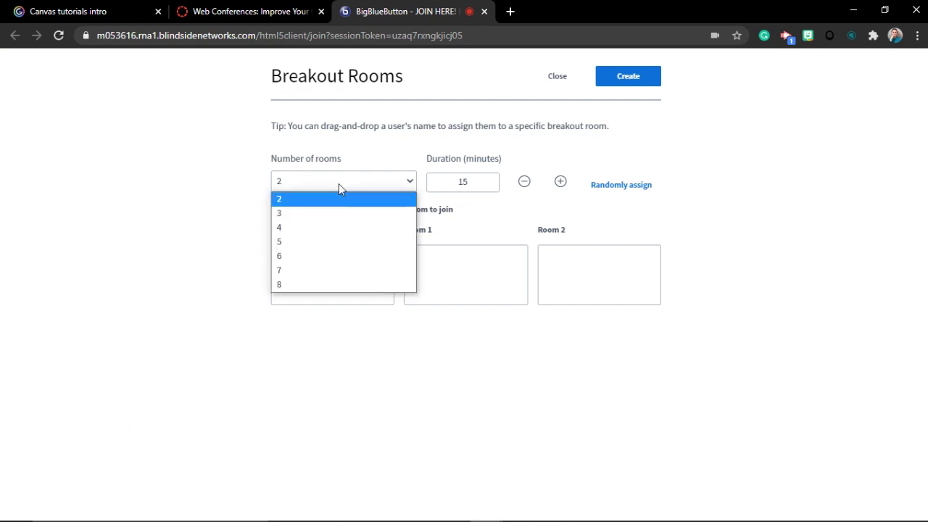
pyautogui.click(309, 285)
pyautogui.click(468, 182)
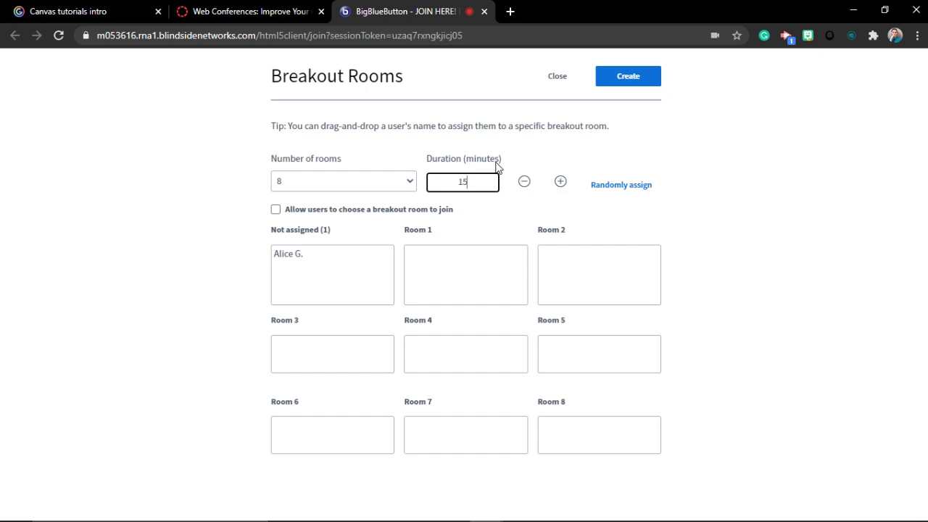
pyautogui.click(277, 209)
pyautogui.click(559, 81)
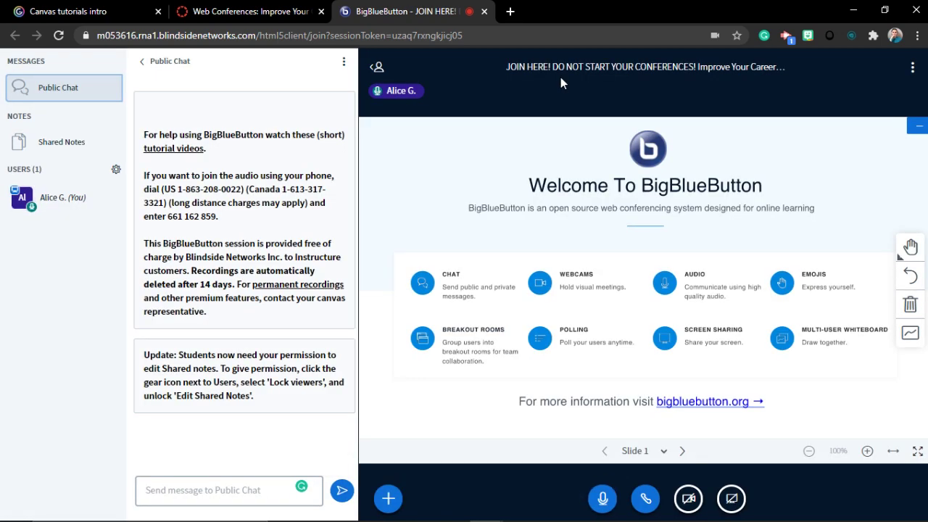
# - Try out the shared notes with the lines "1. try to mo" and ";ldsakdfs", clear the text, and close the notes
pyautogui.click(51, 146)
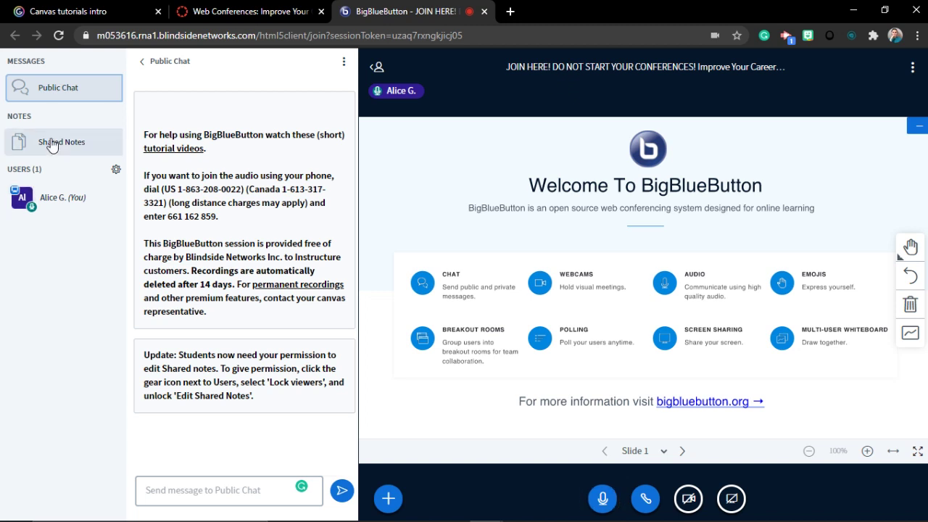
pyautogui.click(51, 146)
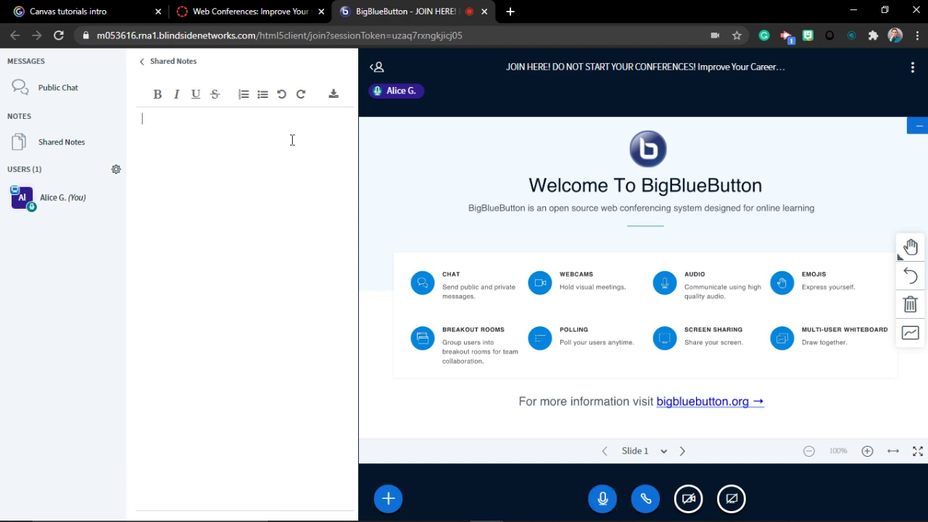
pyautogui.write('1. try to mo')
pyautogui.press('Return')
pyautogui.write(';ldsak')
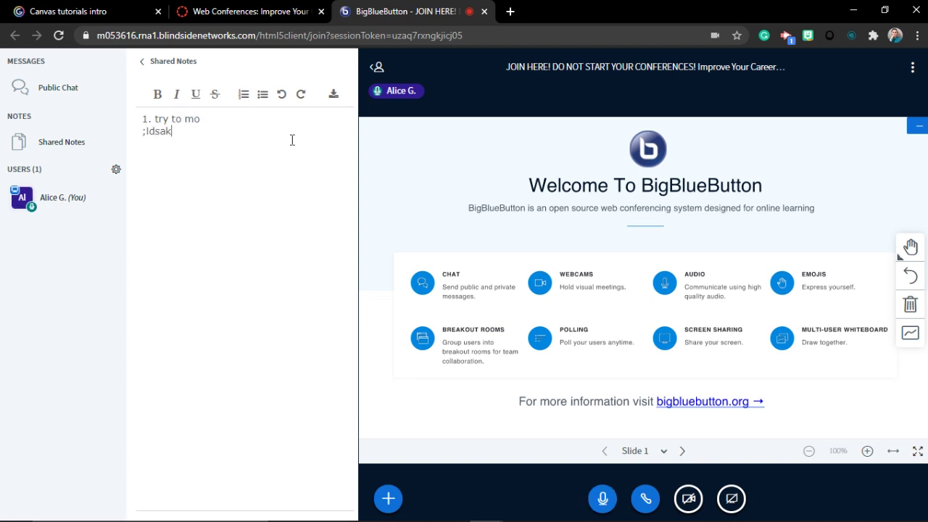
pyautogui.write('dfs')
pyautogui.hotkey('ctrl', 'a')
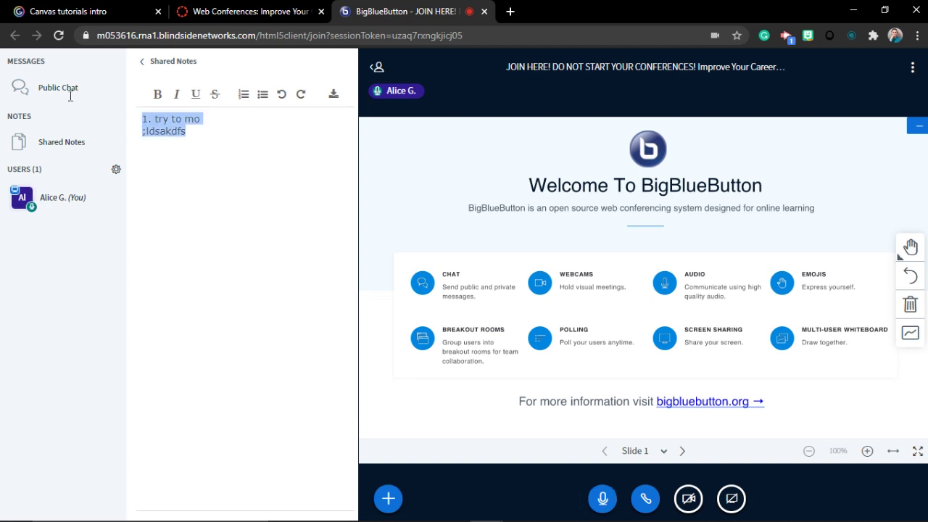
pyautogui.press('BackSpace')
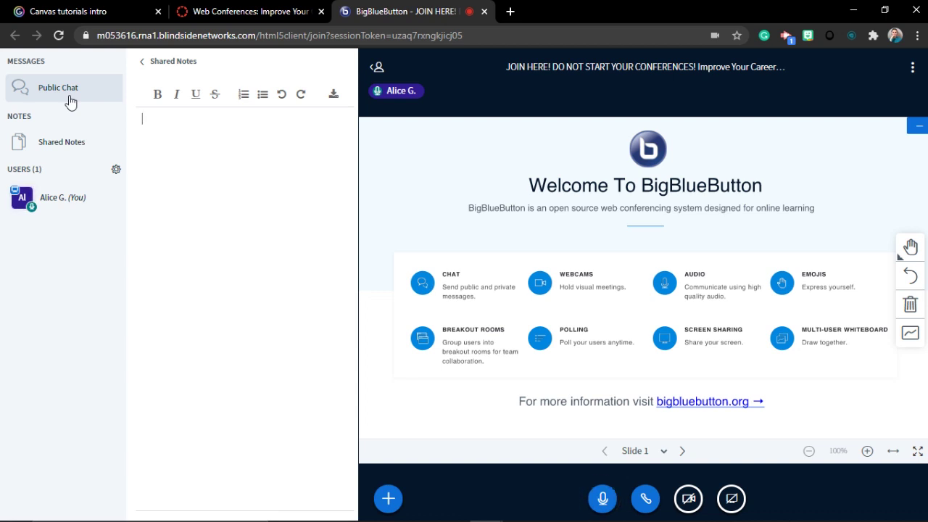
pyautogui.click(144, 62)
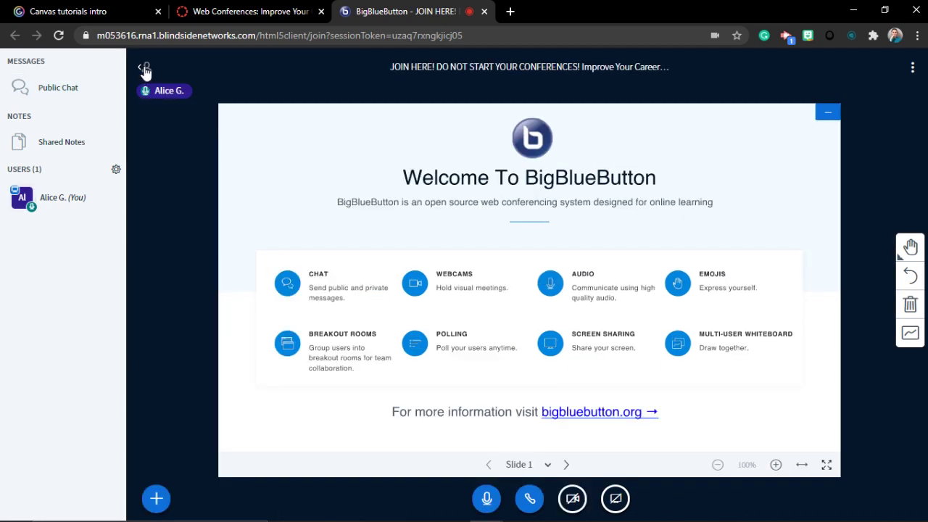
# - Open the polling options and write the question "Are you feeling ok today?" in a large text box on blank whiteboard slide 2
pyautogui.click(156, 500)
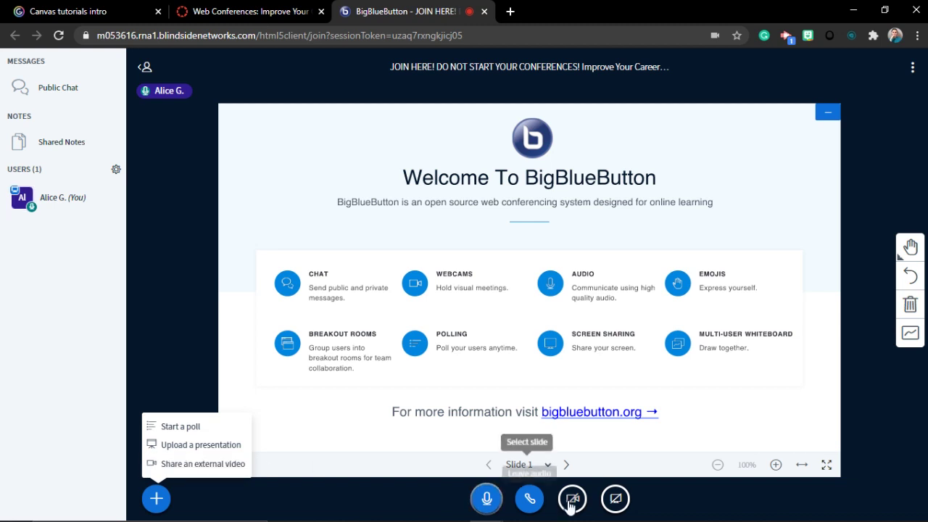
pyautogui.click(187, 432)
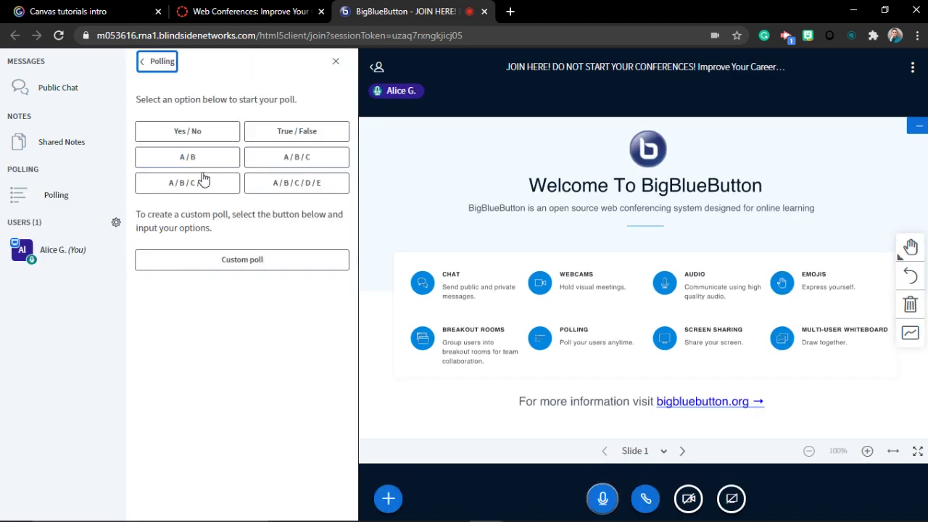
pyautogui.click(681, 450)
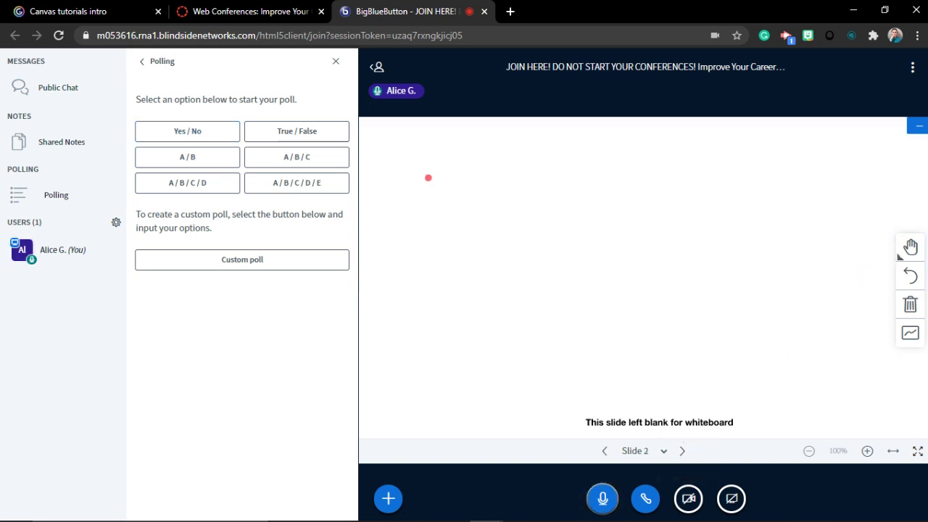
pyautogui.click(910, 248)
pyautogui.click(709, 244)
pyautogui.moveTo(382, 171); pyautogui.dragTo(846, 381)
pyautogui.write('Are you')
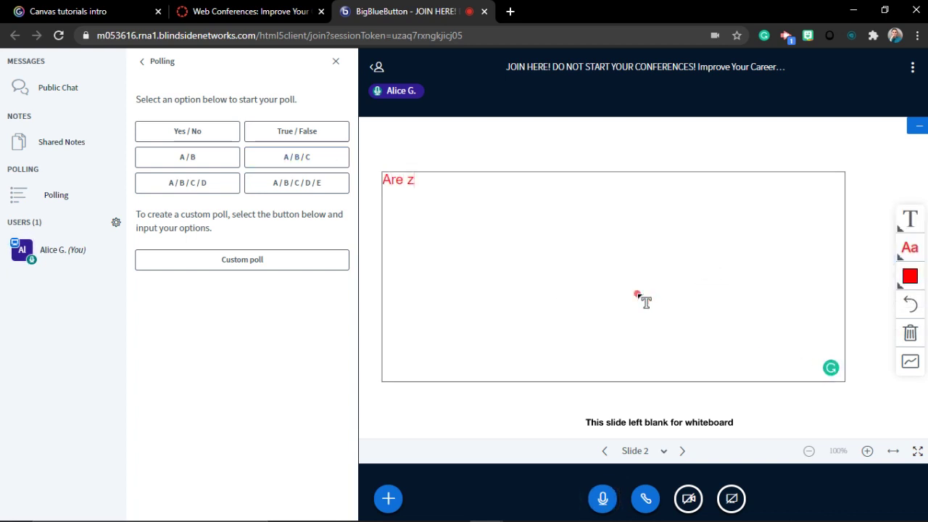
pyautogui.write(' feeling ')
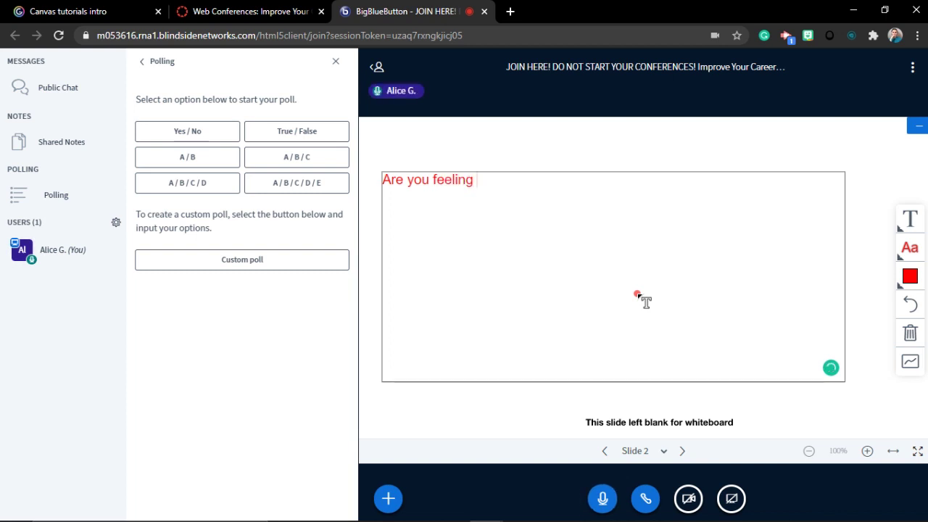
pyautogui.write('ok today?')
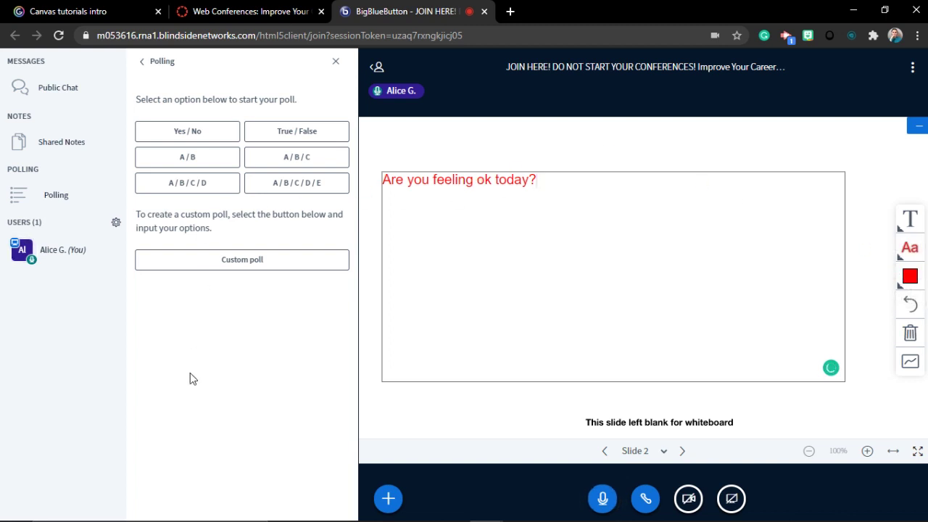
pyautogui.click(485, 418)
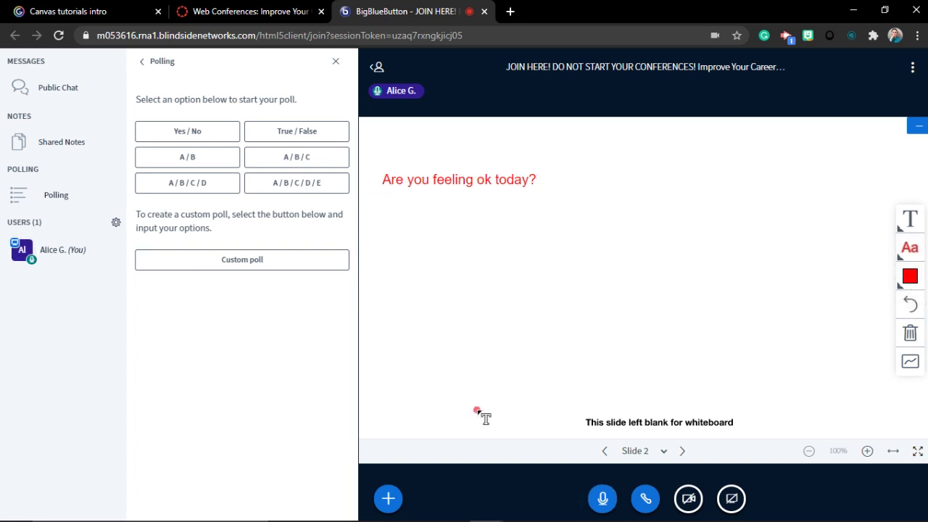
# - Run a Yes / No poll, publish its results on the slide, and return to the polling options
pyautogui.doubleClick(203, 138)
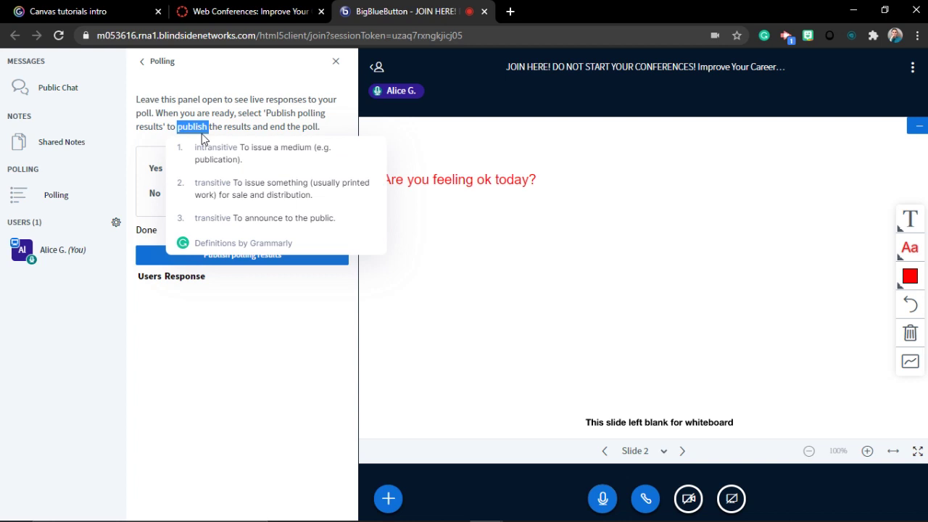
pyautogui.click(137, 287)
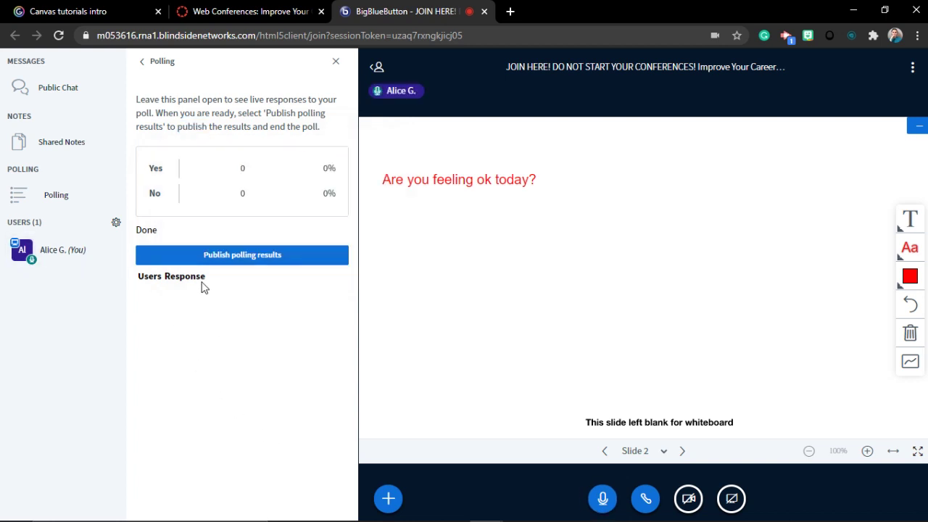
pyautogui.click(248, 258)
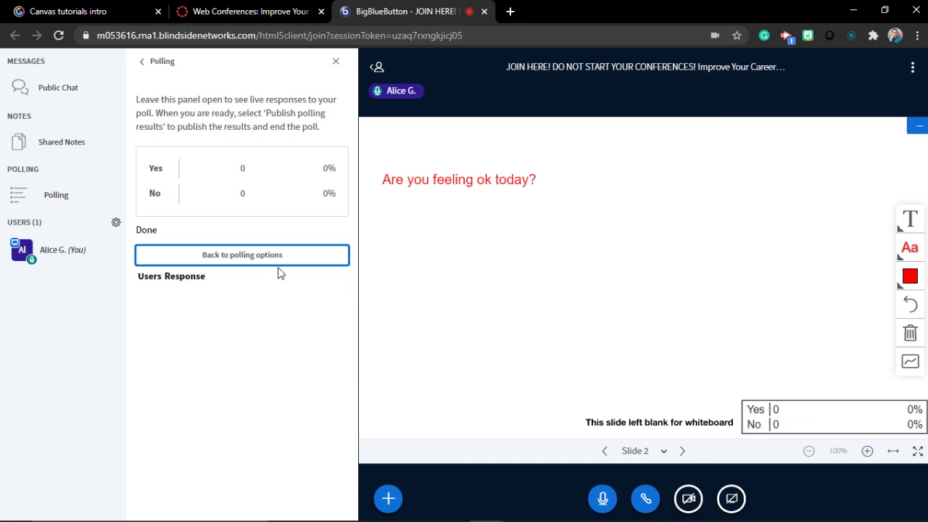
pyautogui.click(252, 263)
pyautogui.click(256, 265)
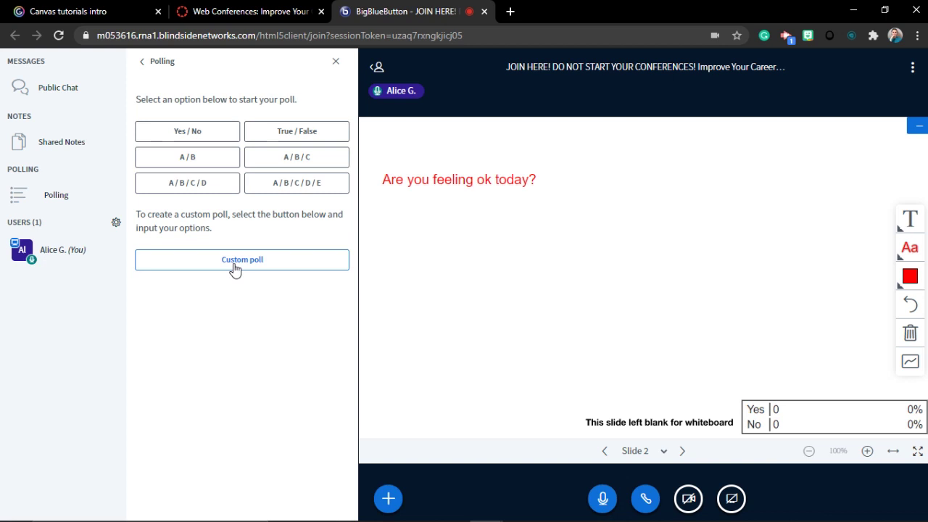
# - Run a custom poll with the options "test 1", "tests 2" and "test 3", publish its results, and return to the polling options
pyautogui.click(232, 268)
pyautogui.click(190, 291)
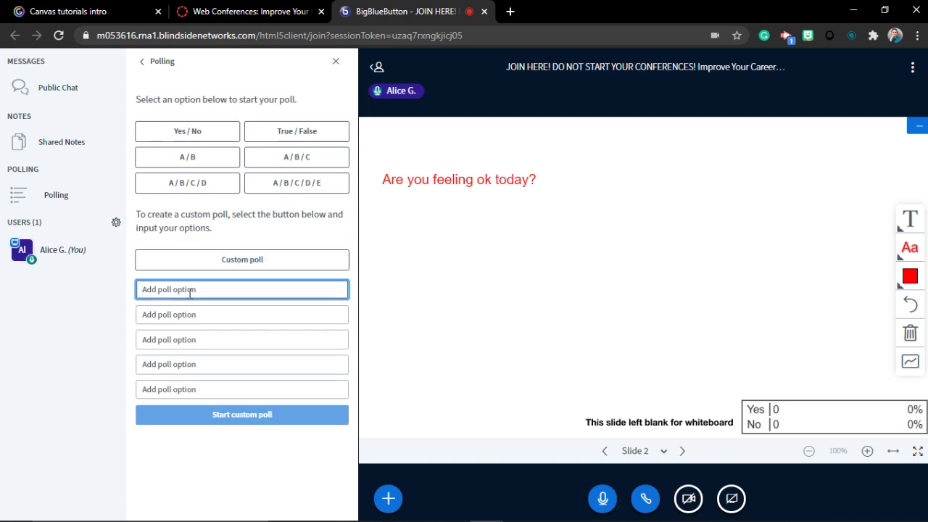
pyautogui.write('test 1')
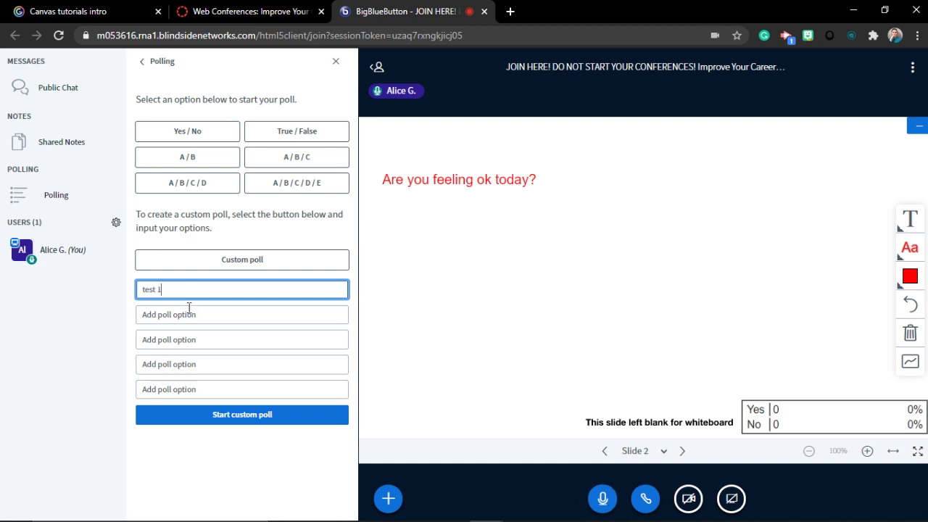
pyautogui.click(194, 314)
pyautogui.write('tests 2')
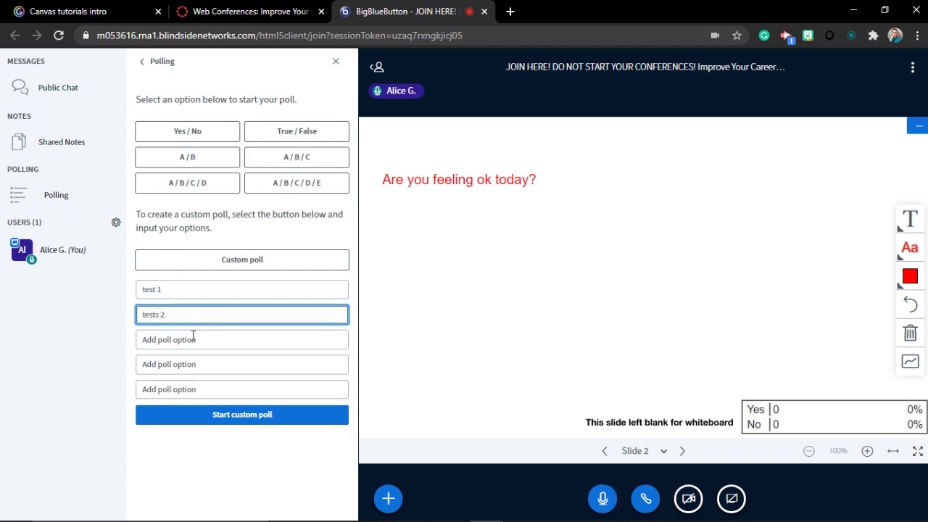
pyautogui.click(201, 341)
pyautogui.write('test 2')
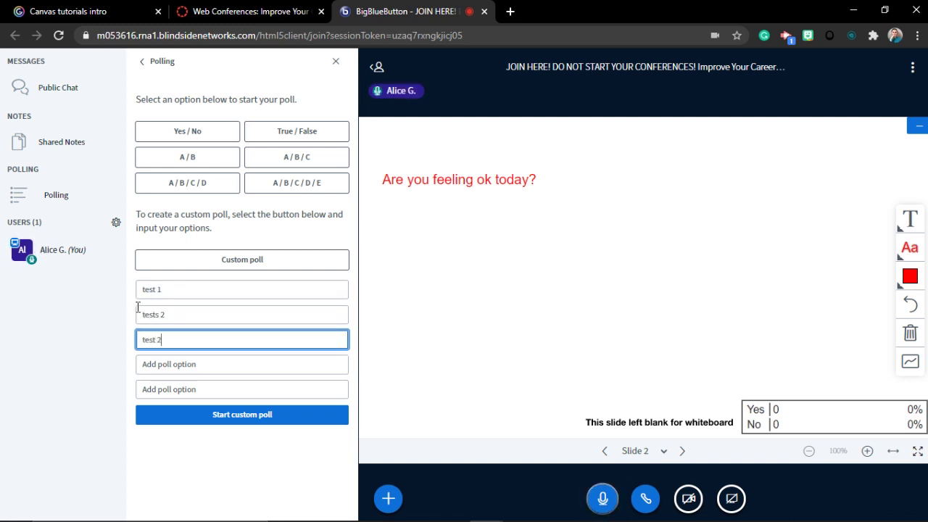
pyautogui.write('=3 3')
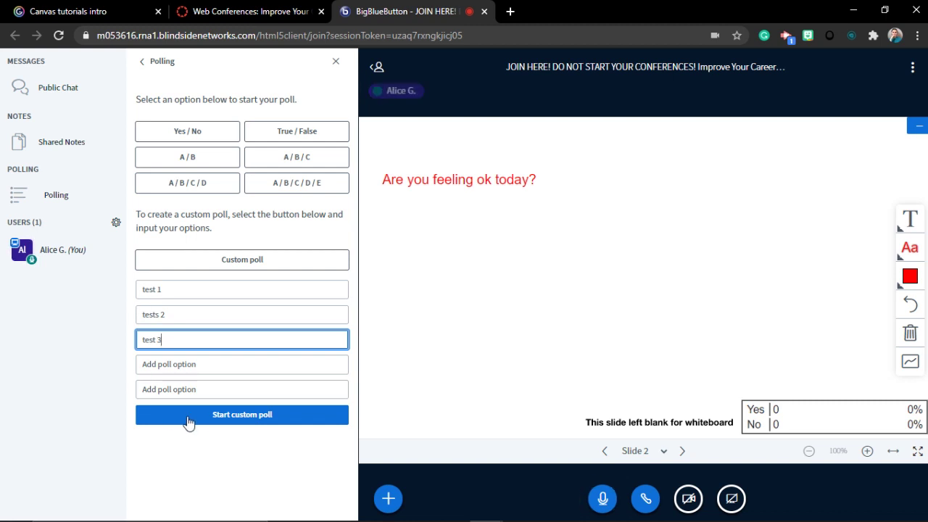
pyautogui.click(204, 416)
pyautogui.click(255, 288)
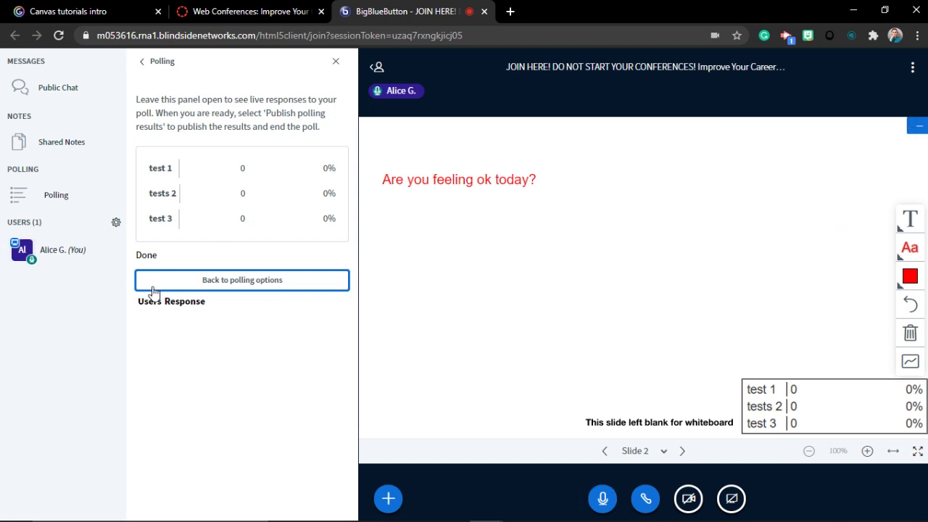
pyautogui.click(188, 289)
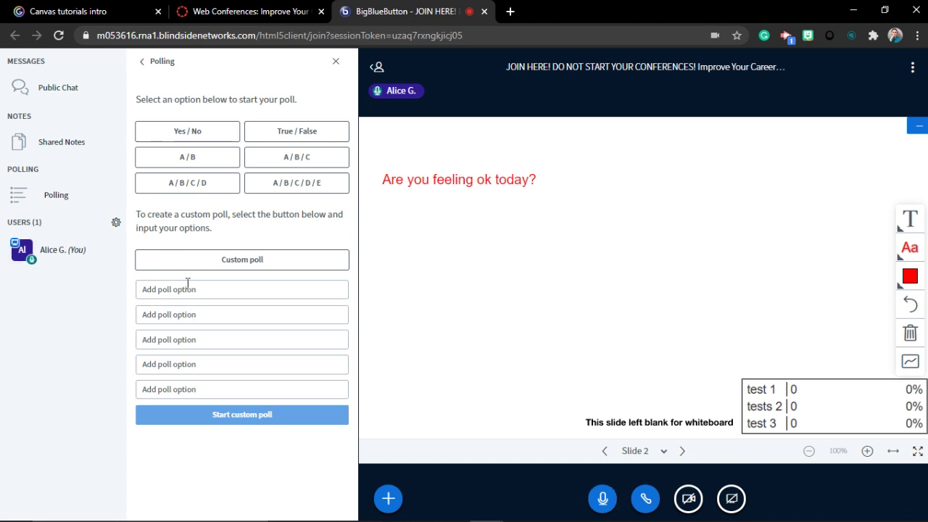
# - Upload "Addition and Division - Halloween Fact Families (1).pdf" from the Desktop as the current presentation
pyautogui.click(388, 498)
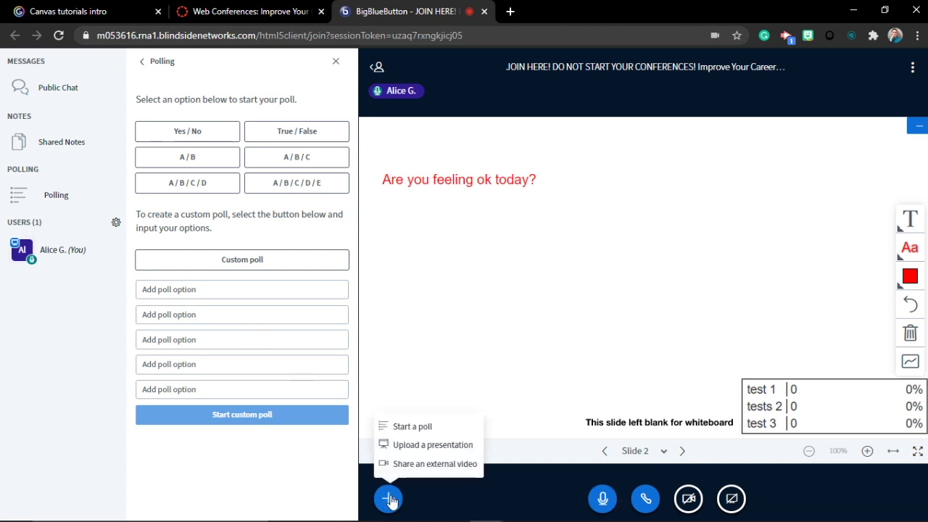
pyautogui.click(418, 445)
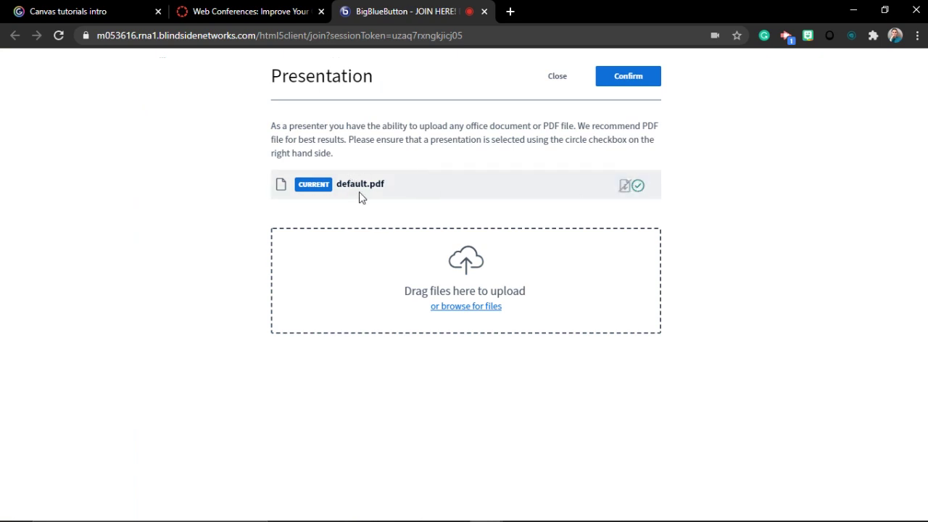
pyautogui.click(484, 307)
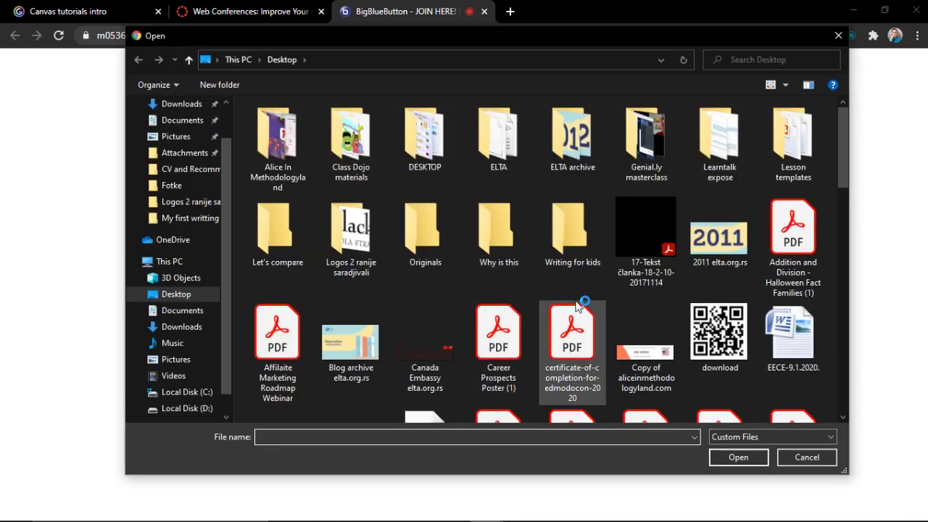
pyautogui.scroll(-2, 797, 268)
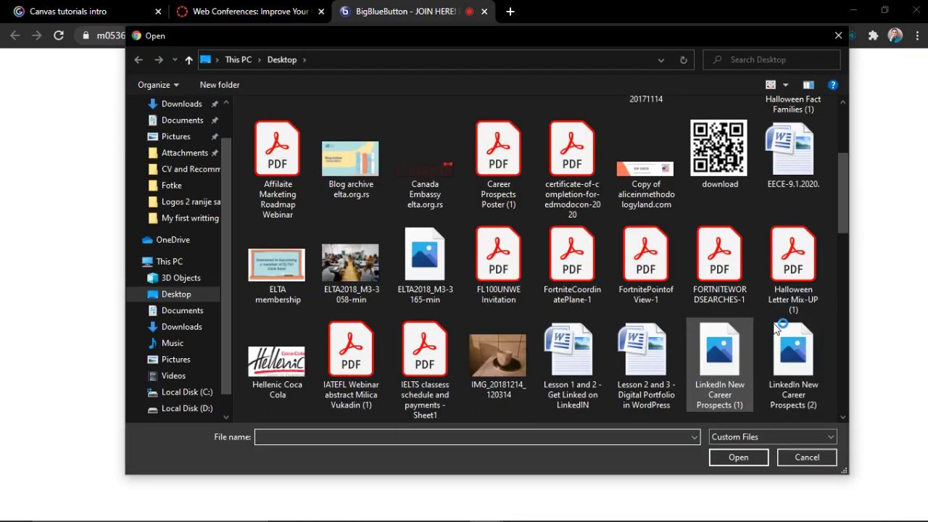
pyautogui.scroll(2, 798, 261)
pyautogui.doubleClick(793, 250)
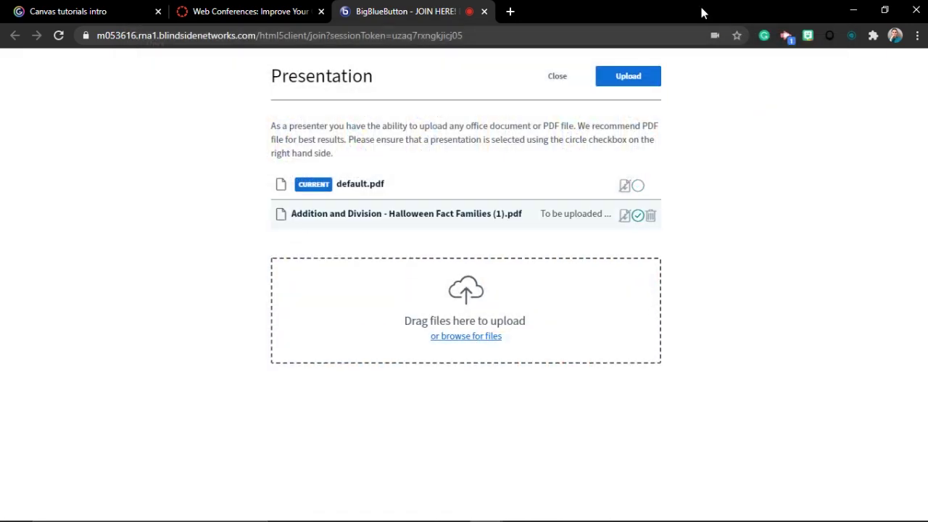
pyautogui.click(628, 76)
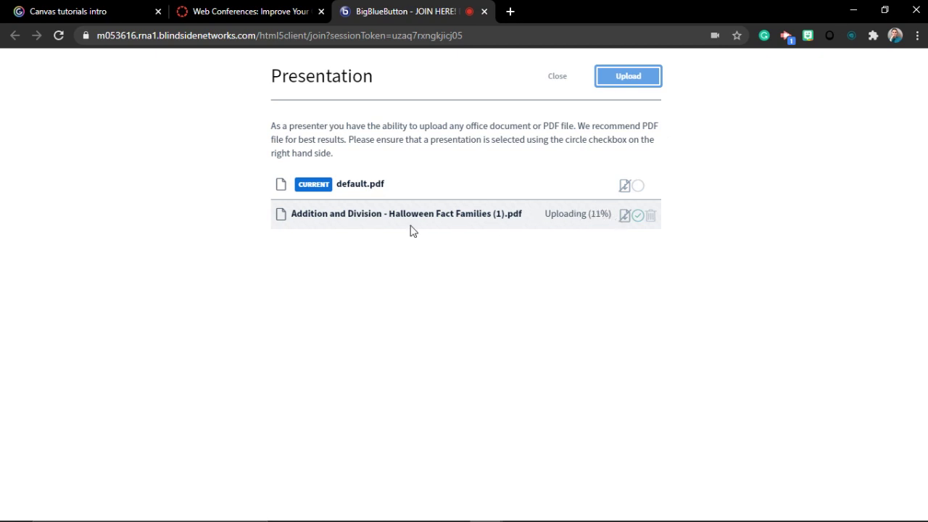
pyautogui.moveTo(294, 210); pyautogui.dragTo(530, 216)
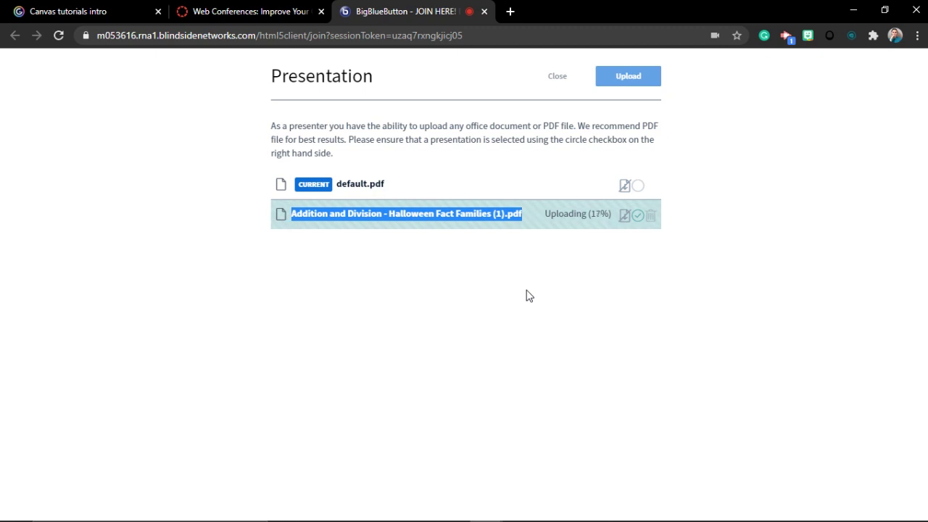
pyautogui.click(625, 216)
pyautogui.click(265, 6)
pyautogui.click(428, 8)
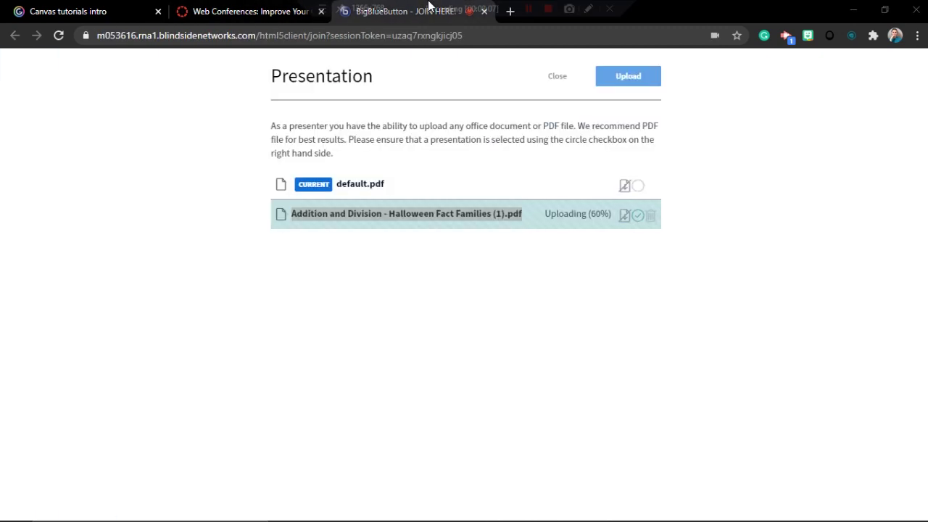
pyautogui.click(432, 248)
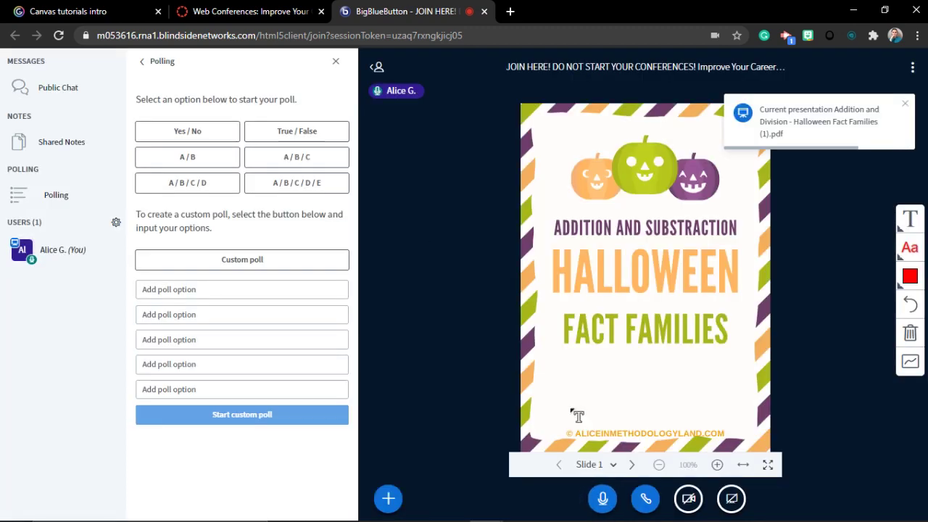
# - Page back and forth through the first slides of the uploaded Halloween presentation, ending on slide 2
pyautogui.click(613, 464)
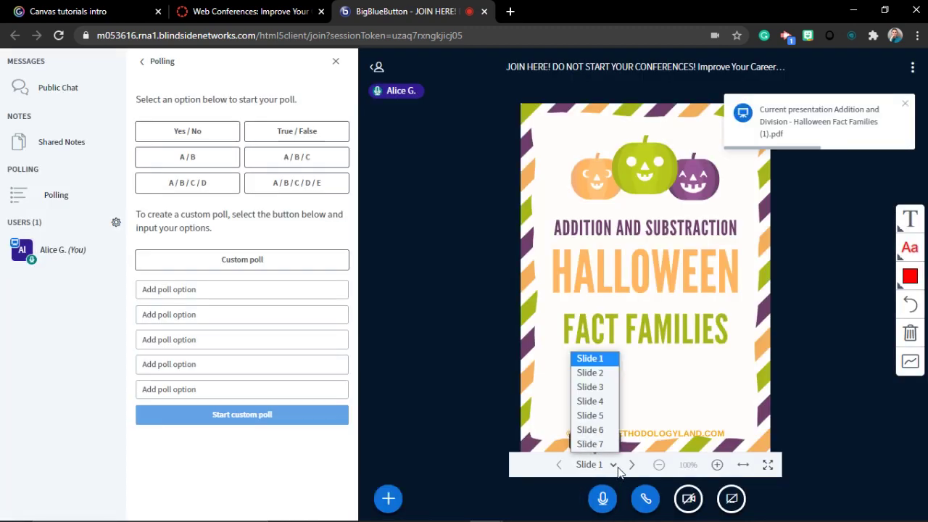
pyautogui.click(606, 374)
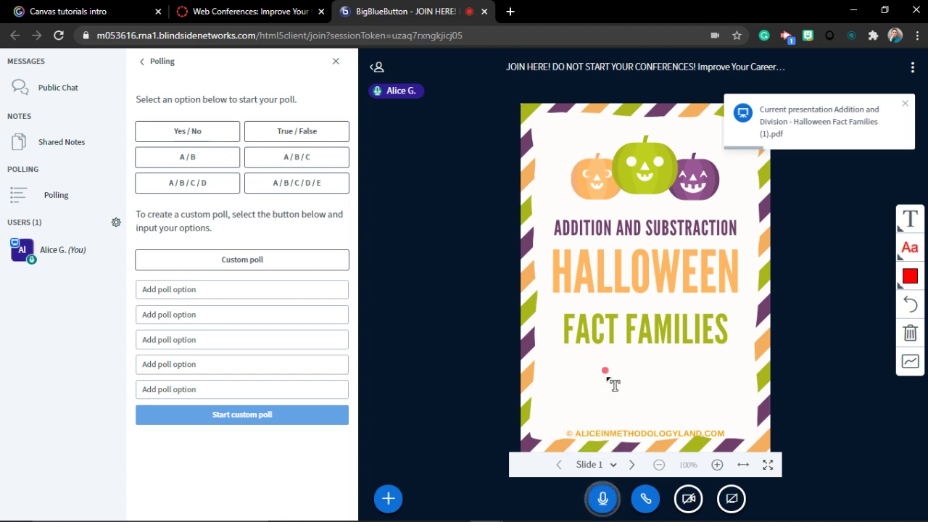
pyautogui.click(632, 465)
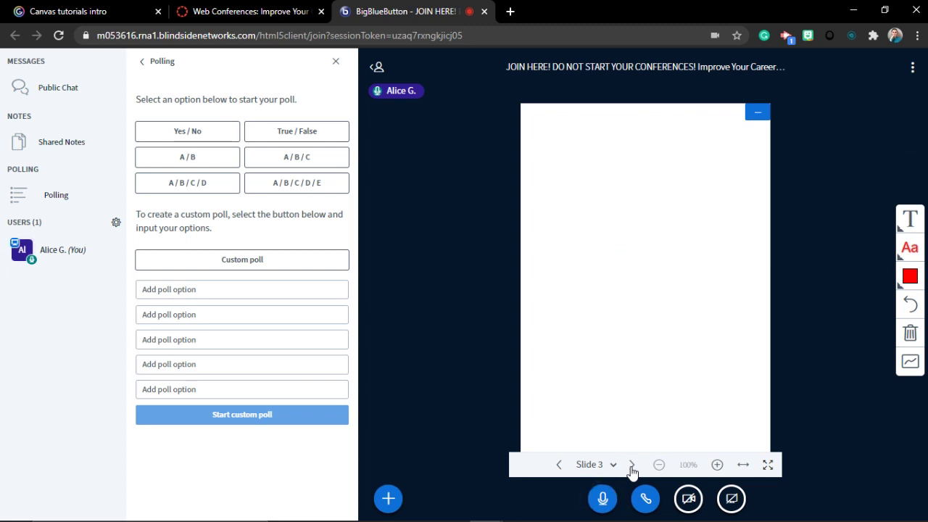
pyautogui.click(559, 468)
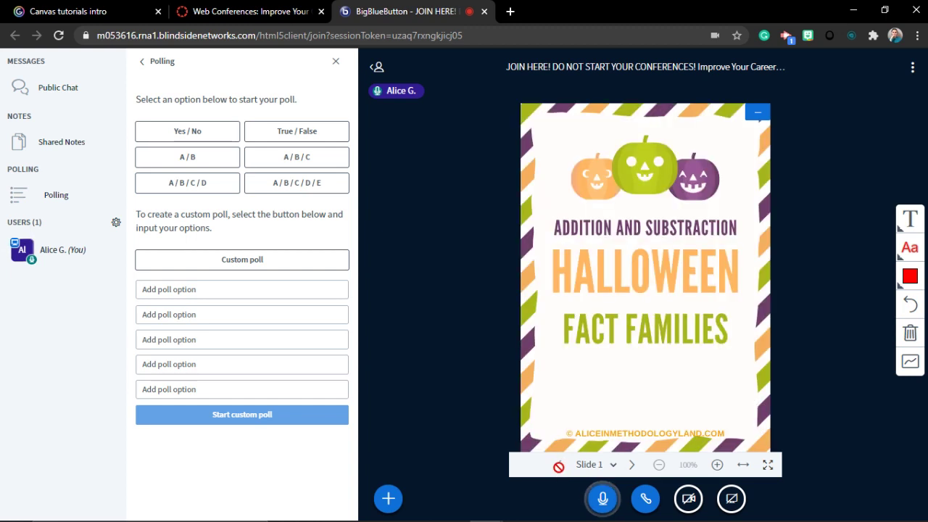
pyautogui.click(633, 465)
pyautogui.click(633, 465)
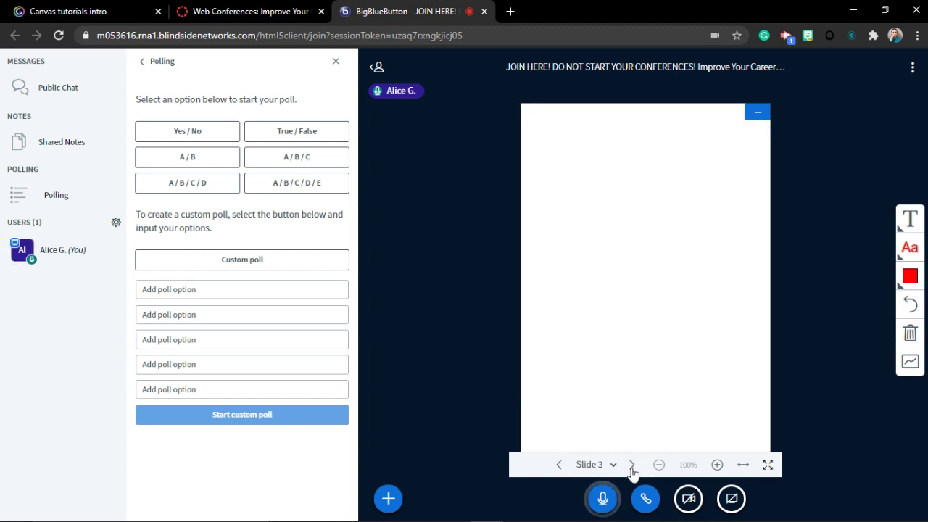
pyautogui.click(565, 467)
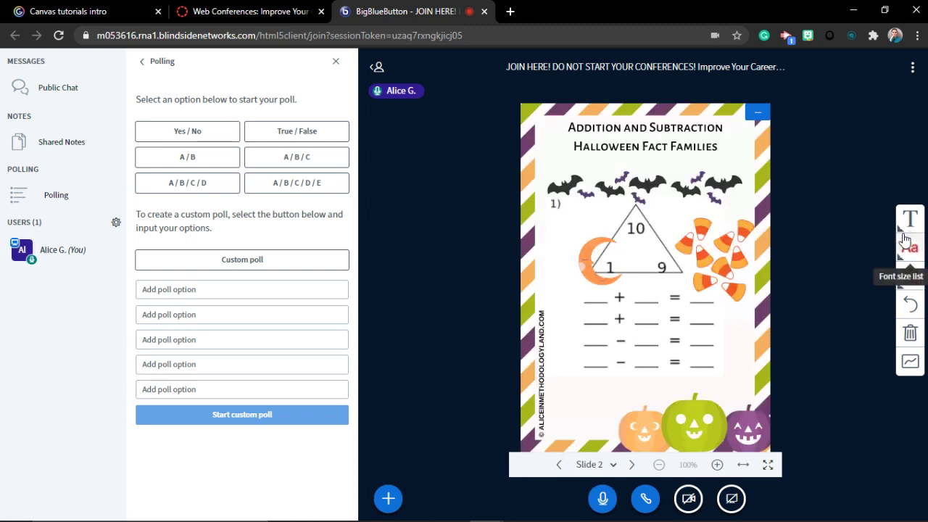
# - Choose a font size and write a red "9" in a text box over the first blank of the first equation on slide 2
pyautogui.click(907, 245)
pyautogui.click(910, 275)
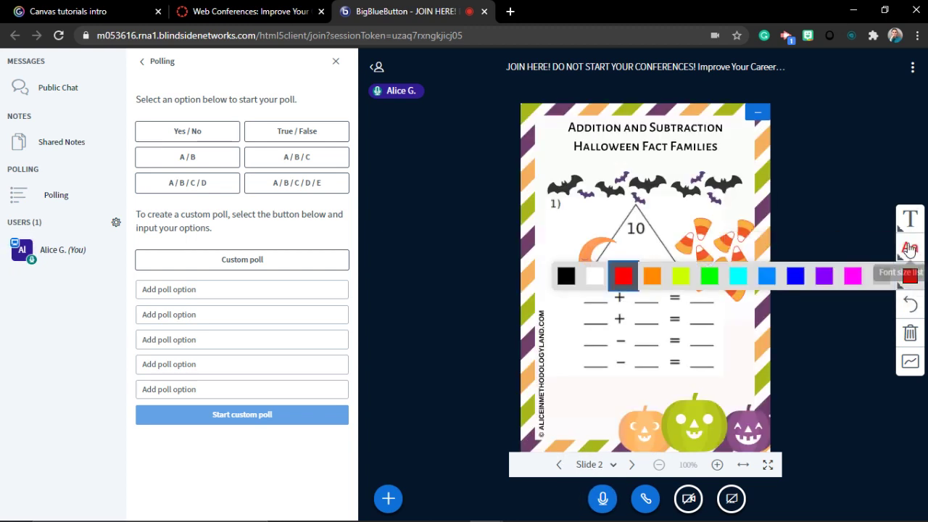
pyautogui.click(910, 249)
pyautogui.click(852, 245)
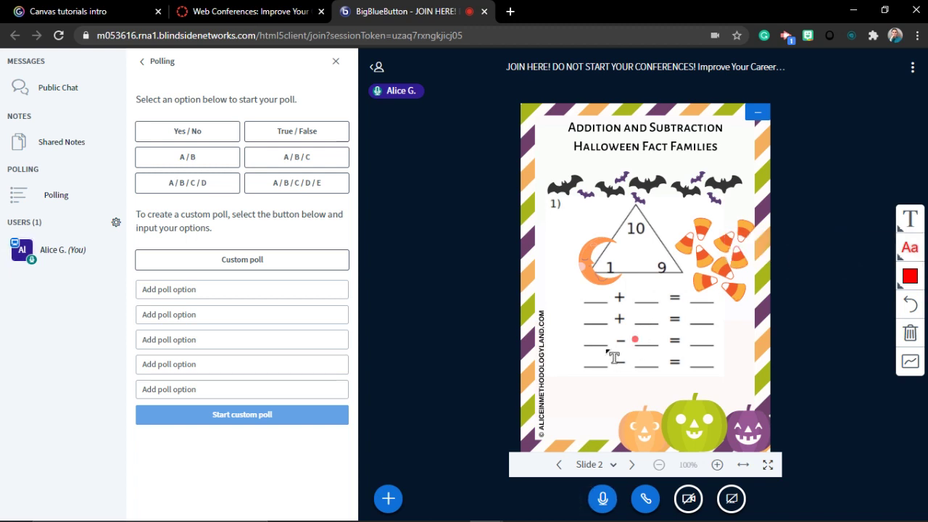
pyautogui.moveTo(581, 283); pyautogui.dragTo(608, 303)
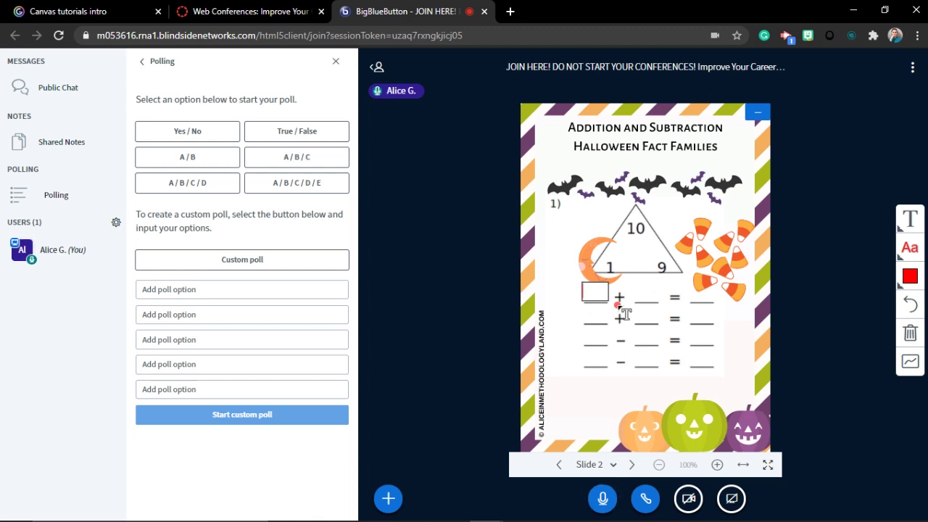
pyautogui.write('9')
pyautogui.click(638, 322)
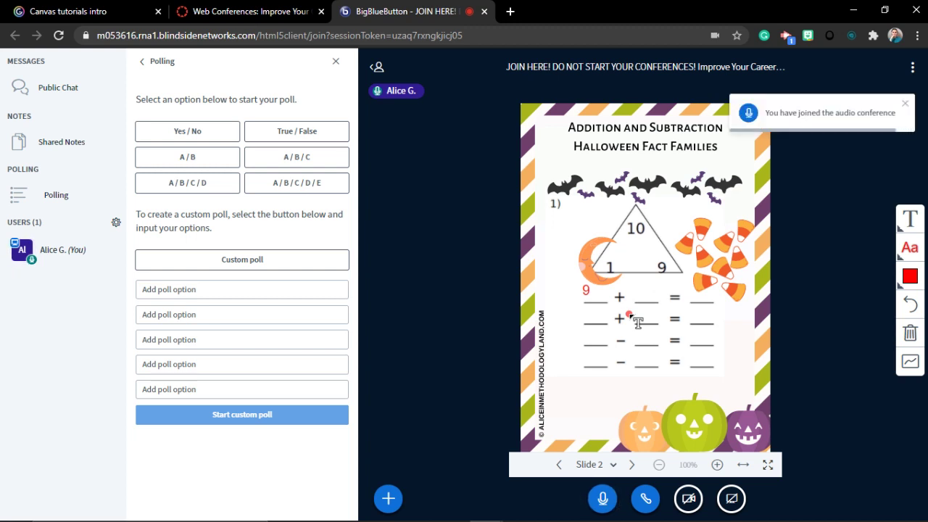
# - Share the Chrome tab "Home - ELTA (English Language Teachers' Association) Serbia" with the conference, scroll its page, and return to the conference window
pyautogui.click(389, 499)
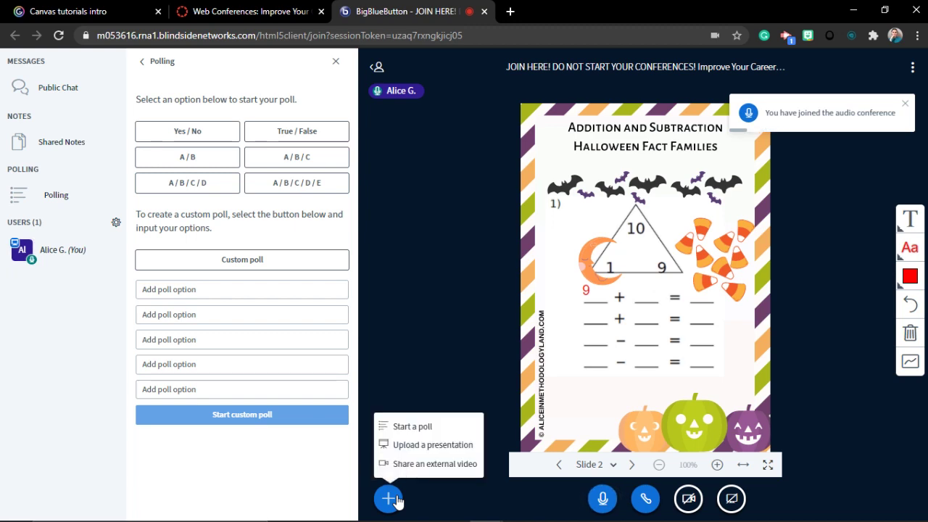
pyautogui.click(731, 499)
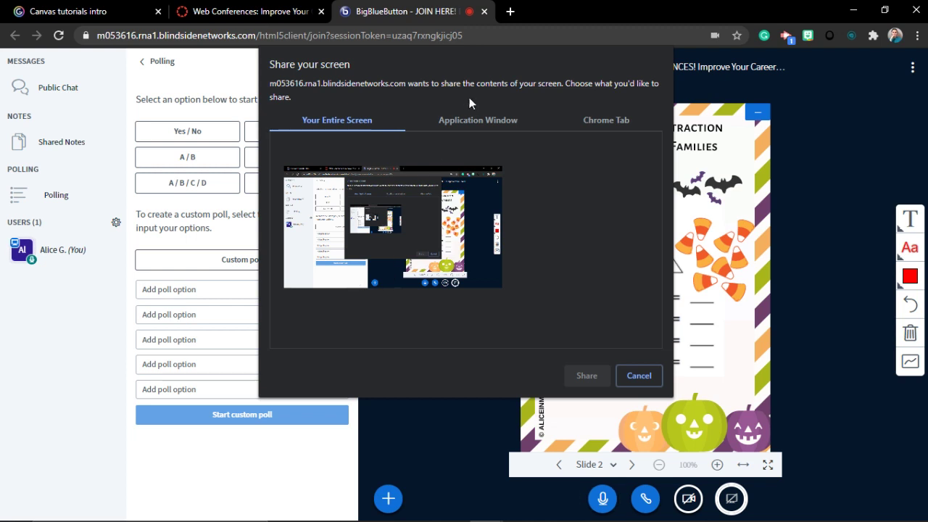
pyautogui.click(481, 123)
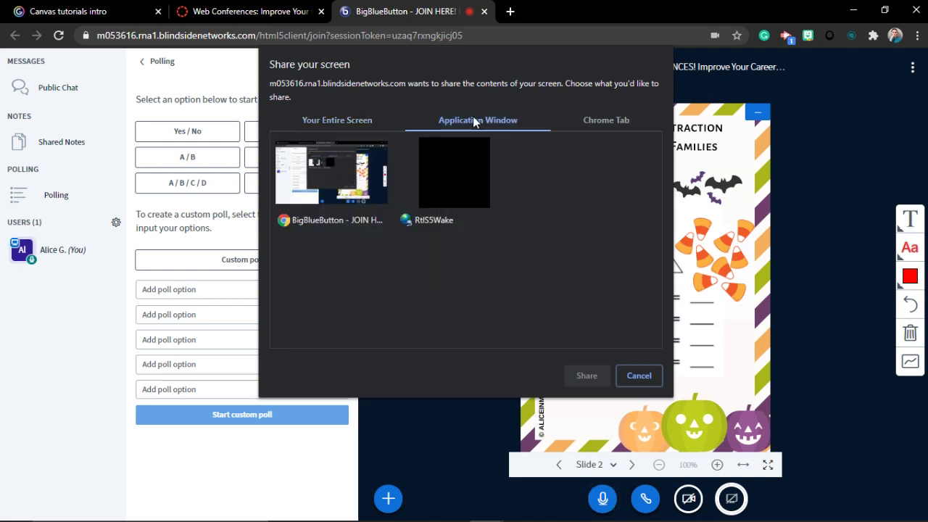
pyautogui.click(588, 120)
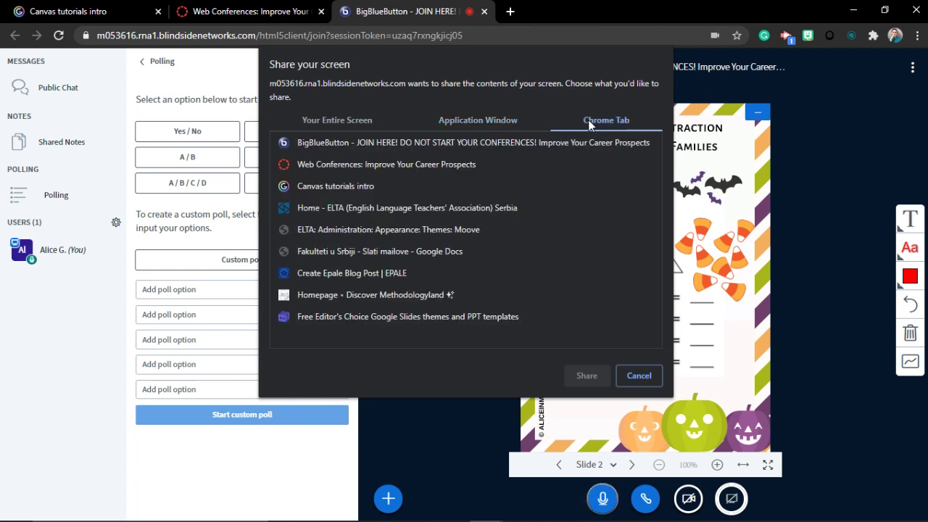
pyautogui.click(433, 207)
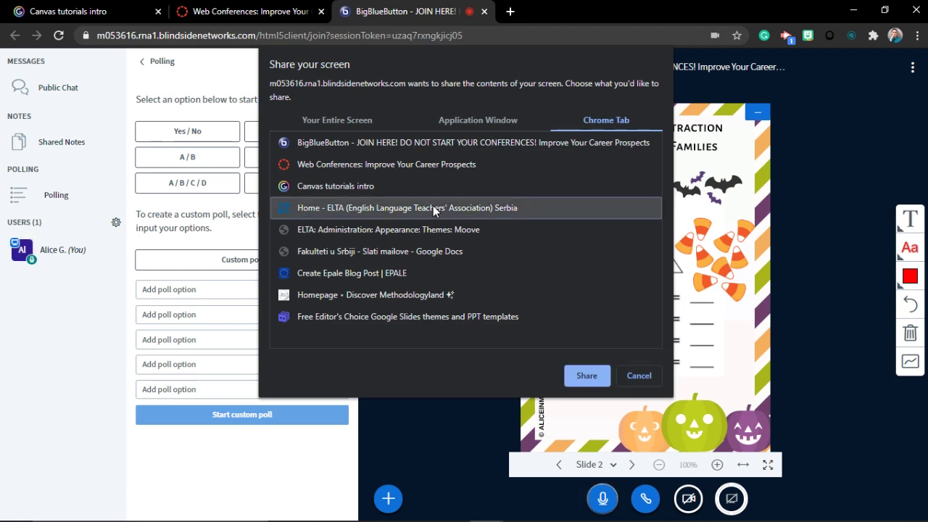
pyautogui.click(586, 375)
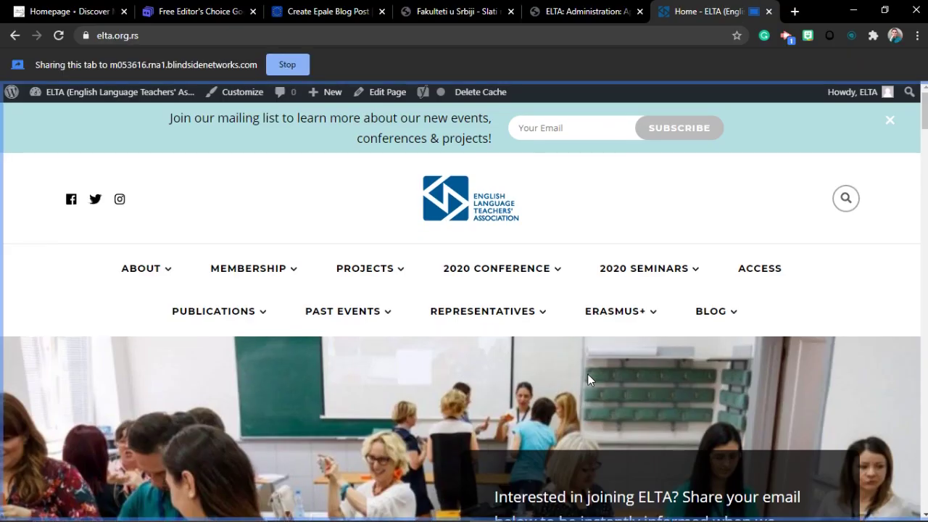
pyautogui.scroll(-1, 643, 327)
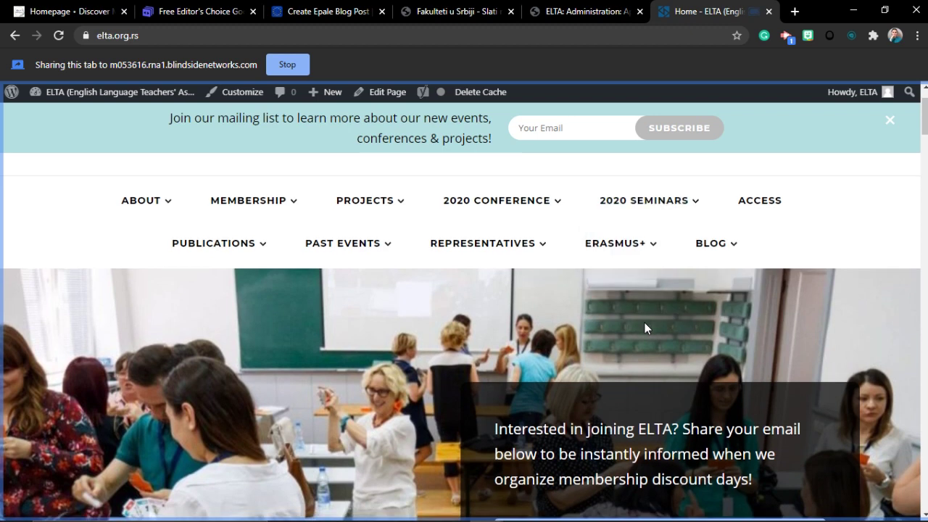
pyautogui.click(854, 10)
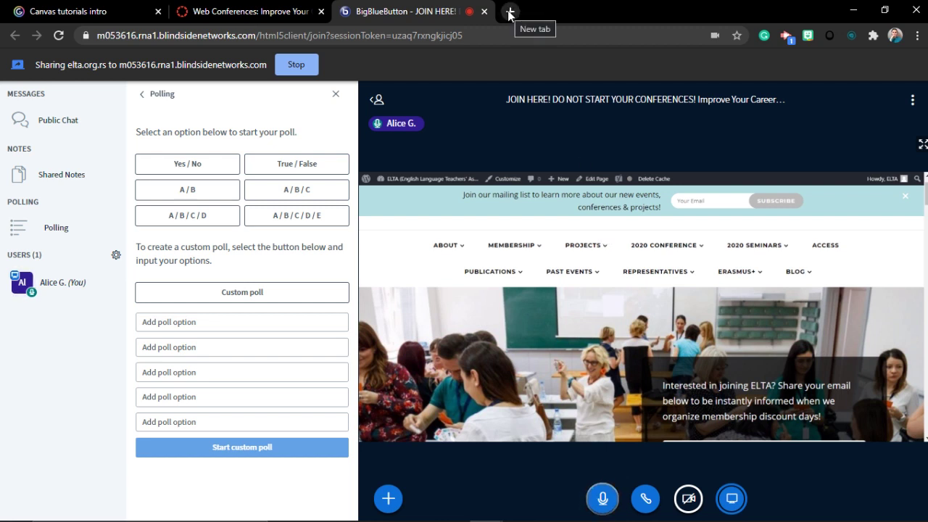
pyautogui.click(510, 12)
pyautogui.write('g')
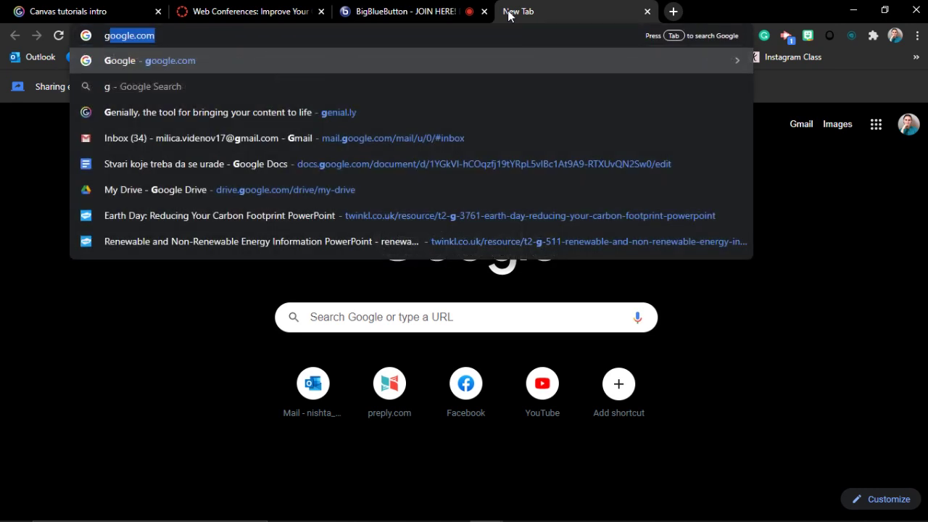
pyautogui.press('BackSpace')
pyautogui.press('BackSpace')
pyautogui.click(491, 7)
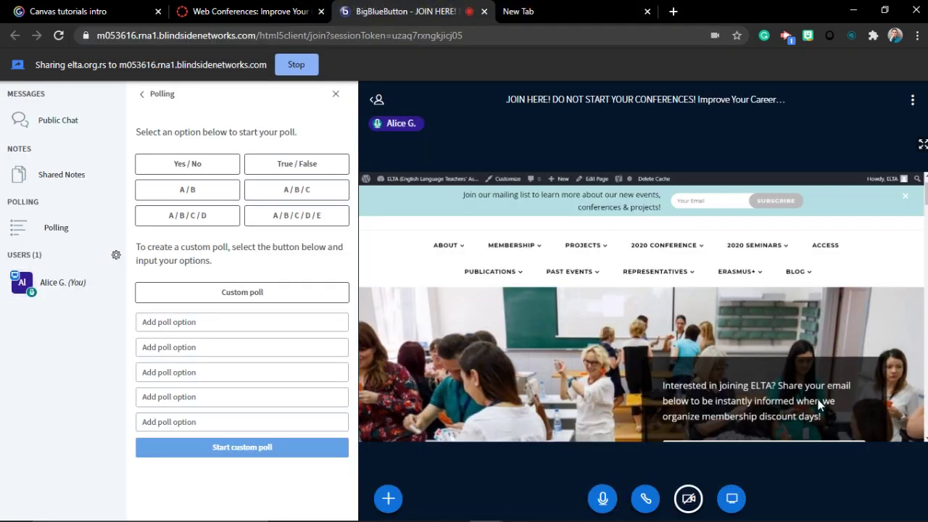
# - Stop sharing the ELTA tab with the conference
pyautogui.click(731, 495)
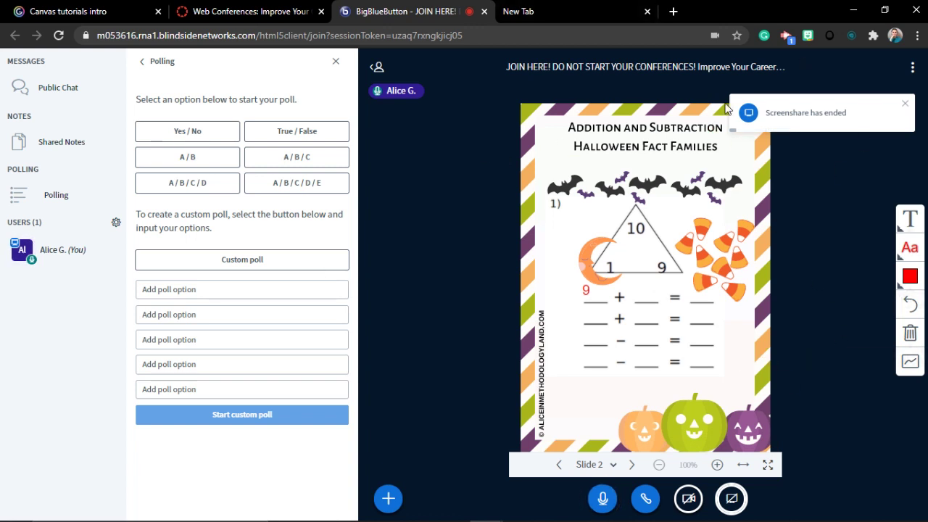
# - Open the conference settings and increase the application font size to 100%
pyautogui.click(912, 69)
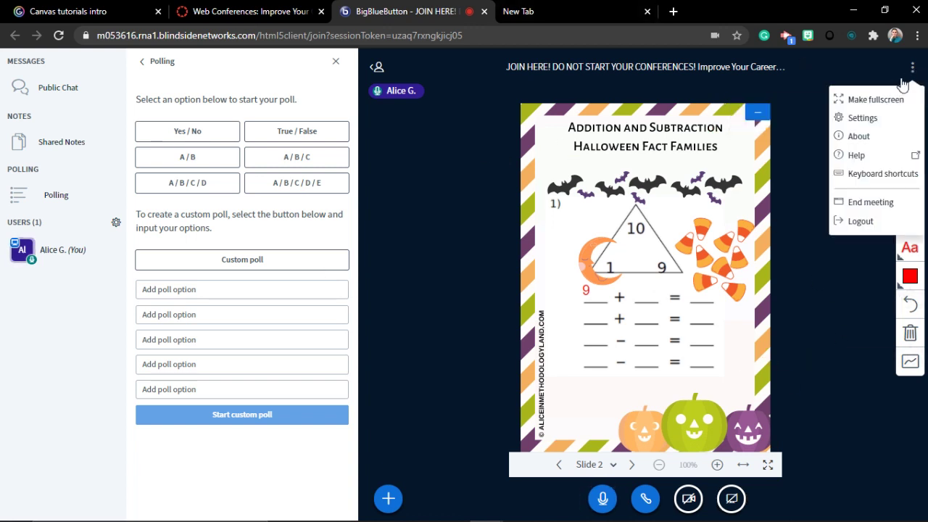
pyautogui.click(884, 118)
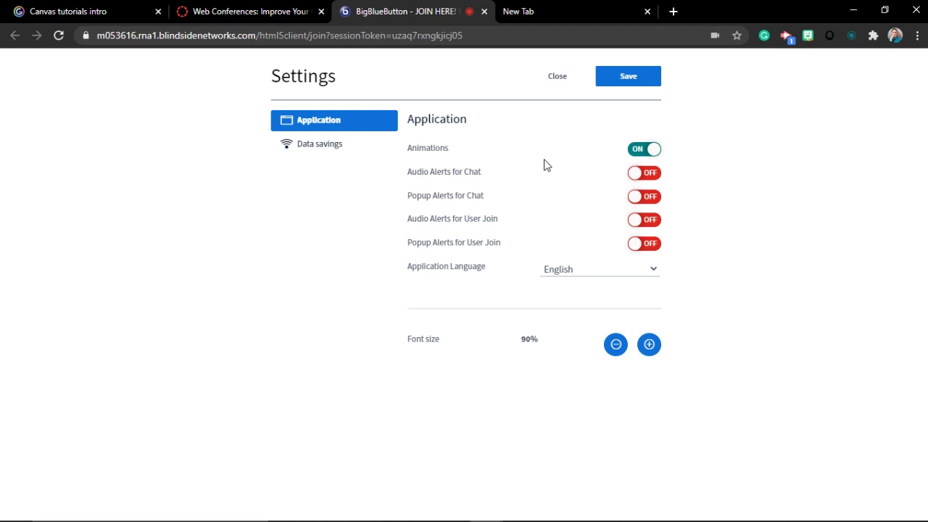
pyautogui.click(642, 351)
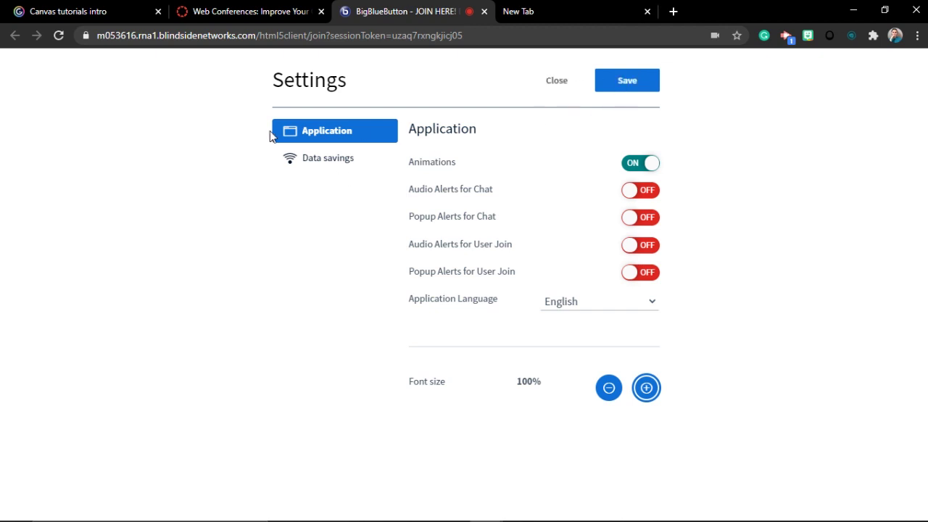
# - Turn off webcams and desktop sharing in the data savings settings, and save the settings
pyautogui.click(333, 158)
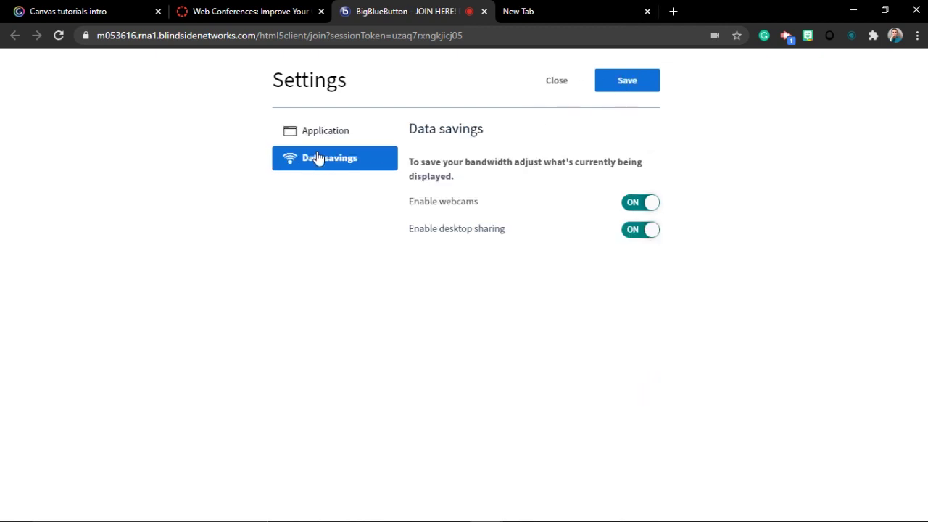
pyautogui.click(630, 207)
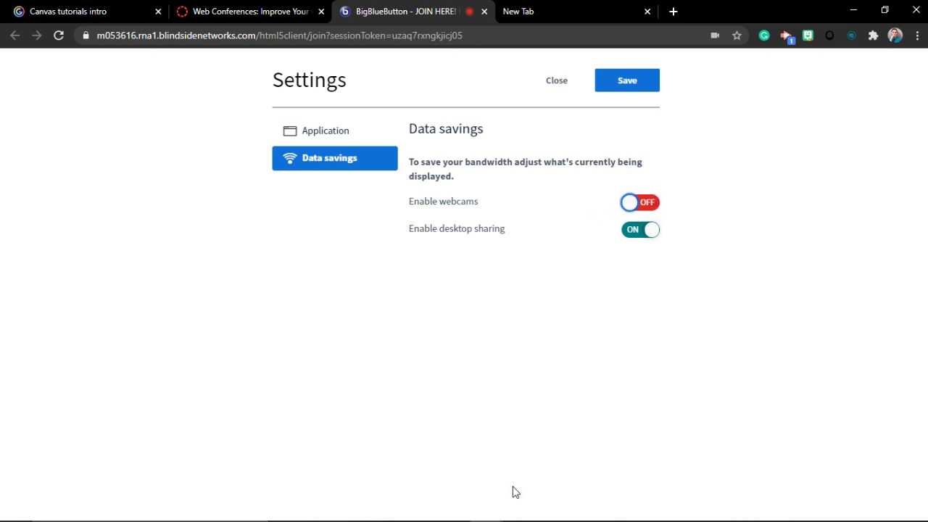
pyautogui.click(633, 236)
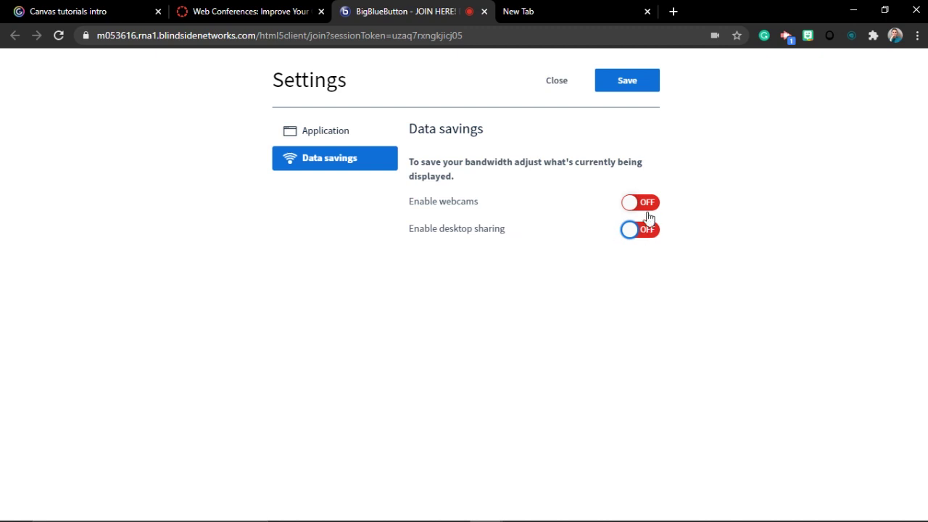
pyautogui.click(611, 96)
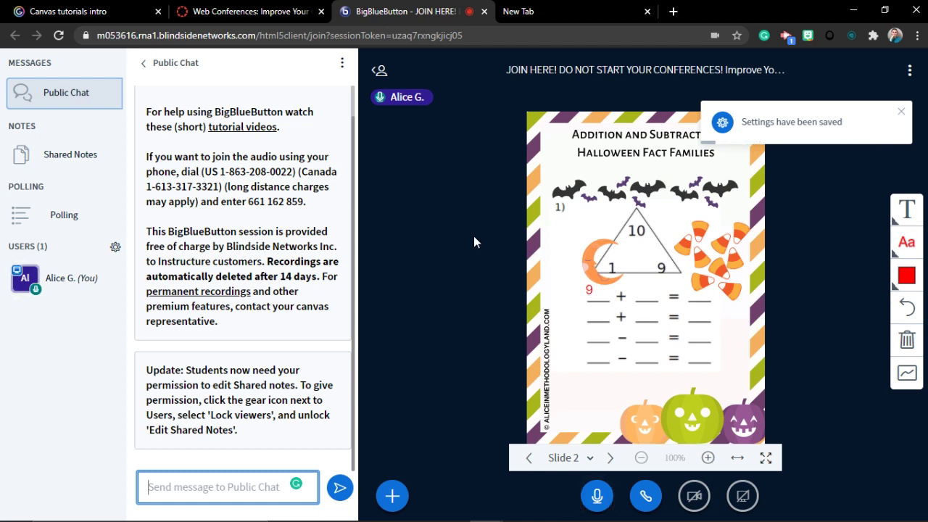
# - Save the public chat to a text file through the chat options
pyautogui.click(342, 62)
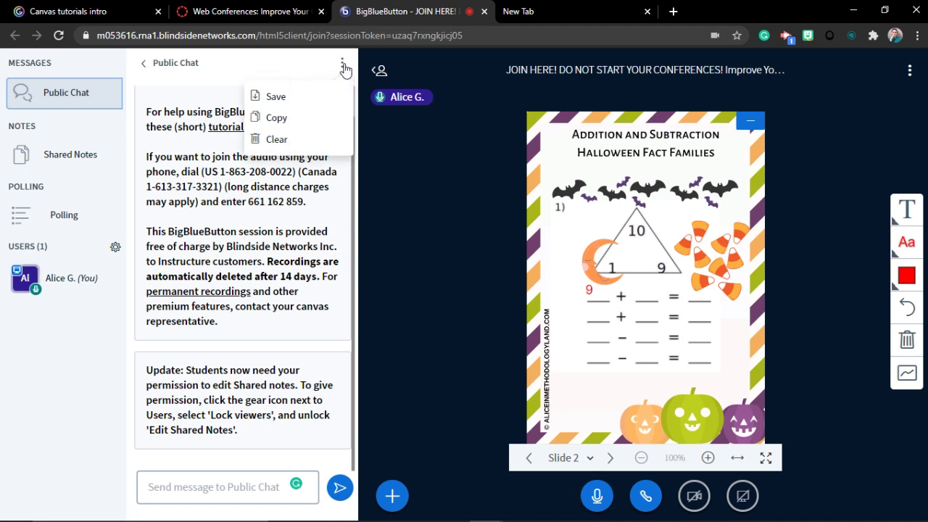
pyautogui.click(271, 494)
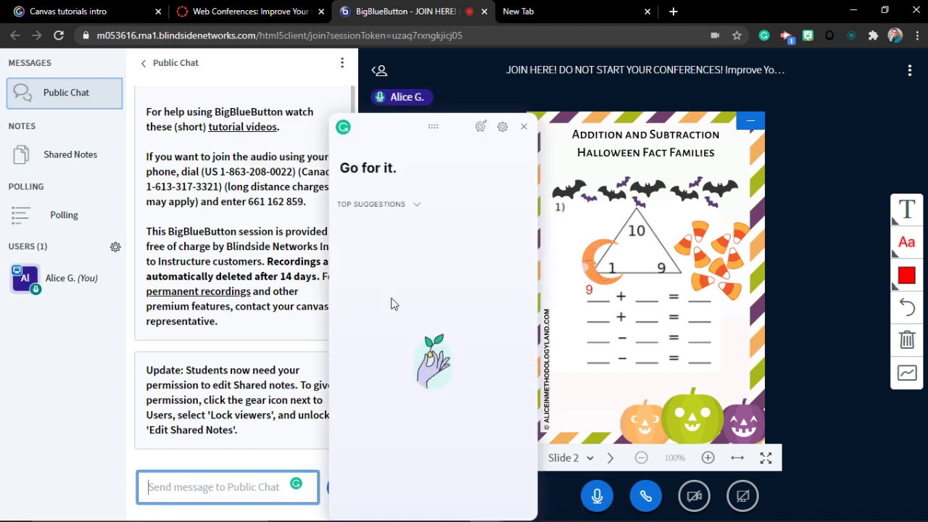
pyautogui.click(526, 128)
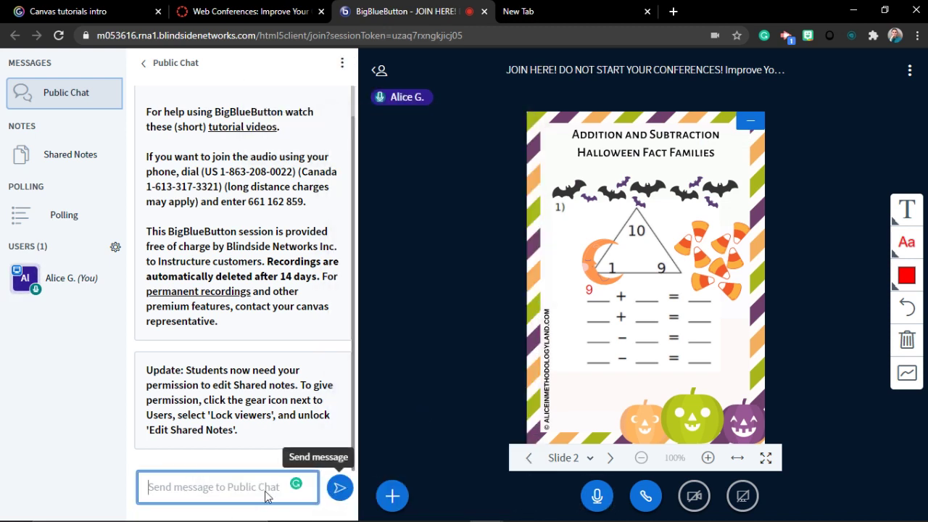
pyautogui.click(342, 64)
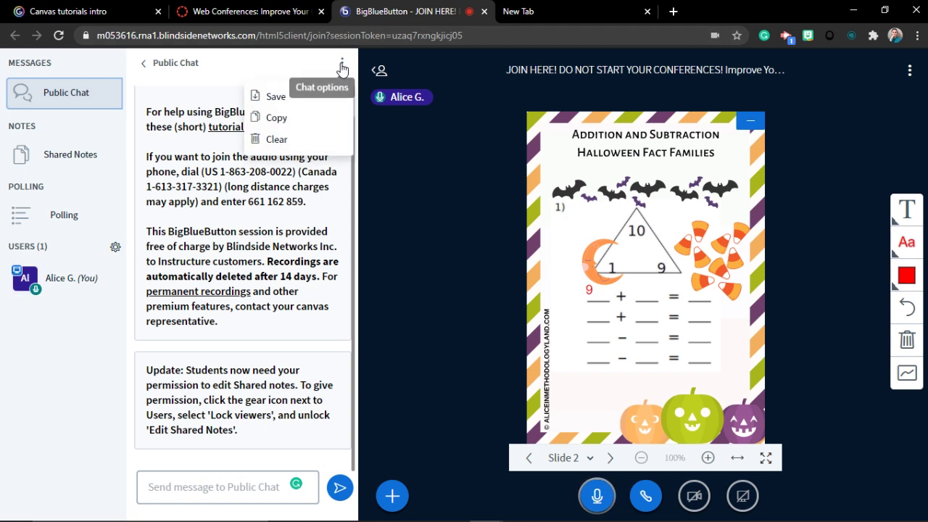
pyautogui.click(303, 106)
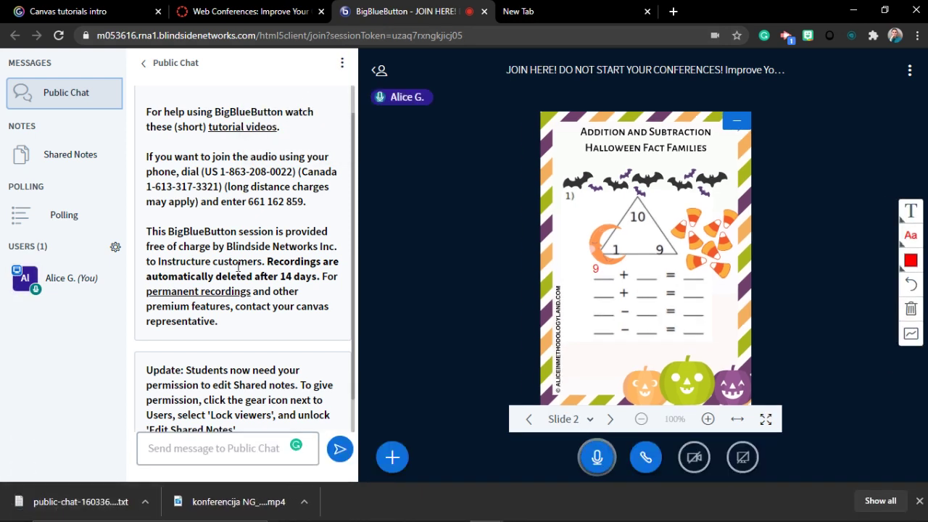
# - Scroll to the end of the public chat and advance the presentation to slide 3
pyautogui.scroll(-1, 236, 326)
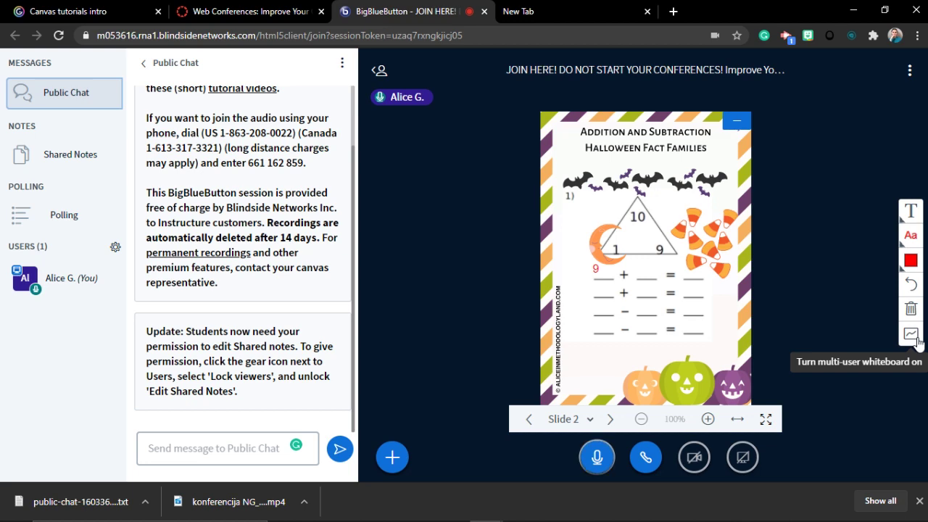
pyautogui.click(610, 419)
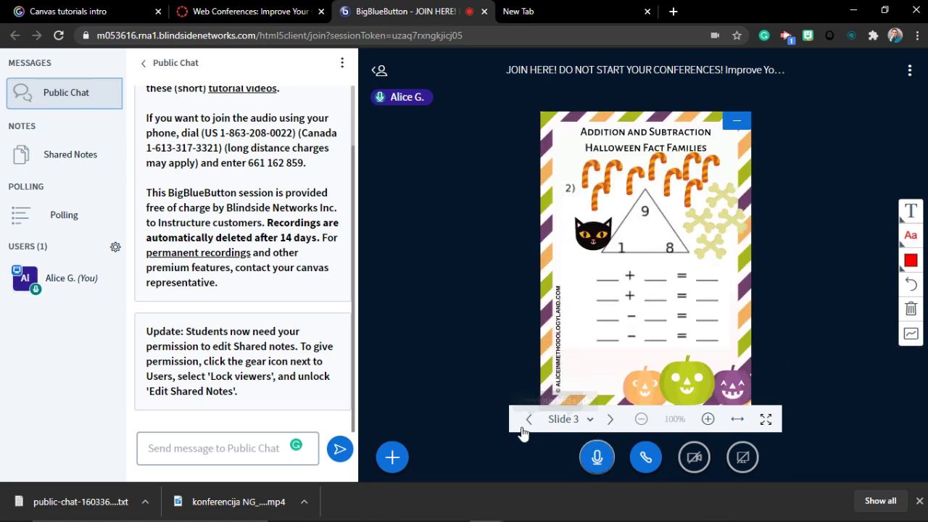
# - Page the presentation back to slide 1 and advance it to slide 2
pyautogui.click(528, 421)
pyautogui.click(529, 419)
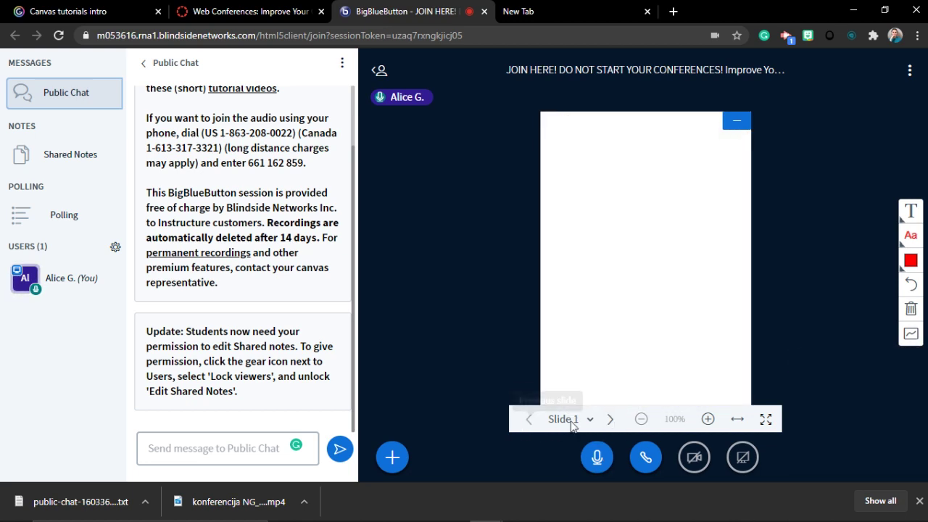
pyautogui.click(611, 420)
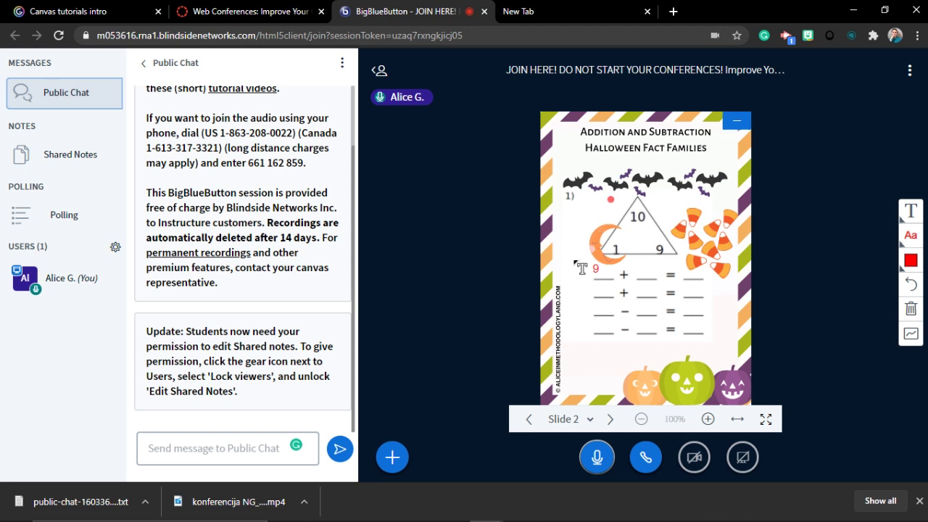
# - Turn on the multi-user whiteboard, draw a text box over the equation blanks on slide 2, and dismiss the downloads bar
pyautogui.click(914, 342)
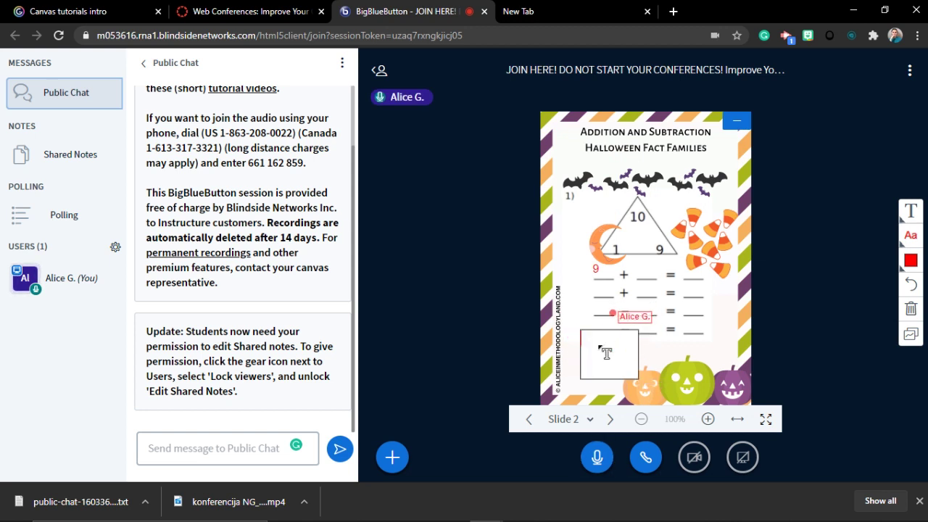
pyautogui.moveTo(647, 338); pyautogui.dragTo(584, 280)
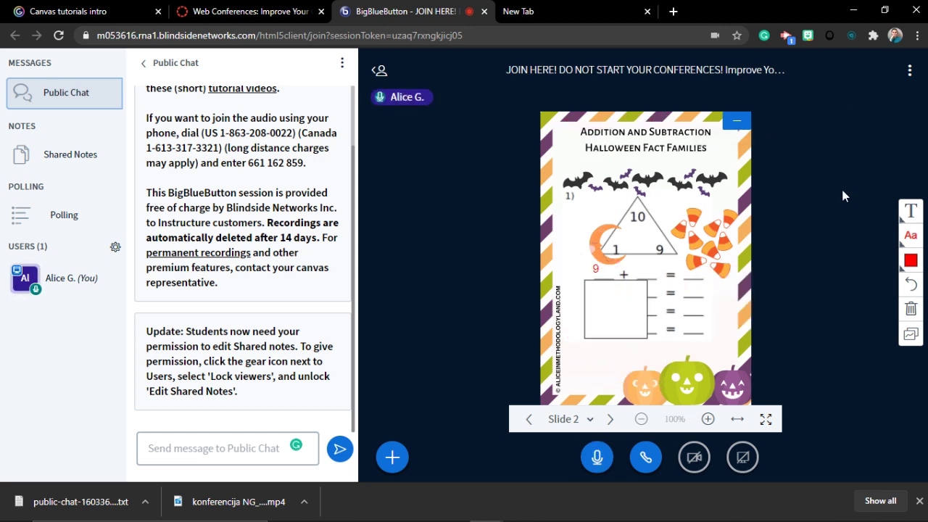
pyautogui.click(919, 500)
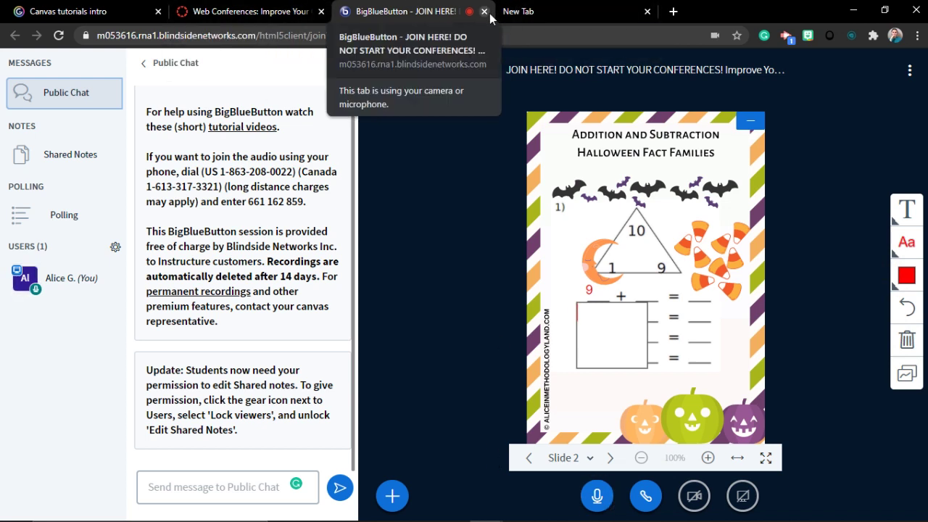
# - End the BigBlueButton meeting, and close the conference tab and the empty new tab
pyautogui.click(907, 73)
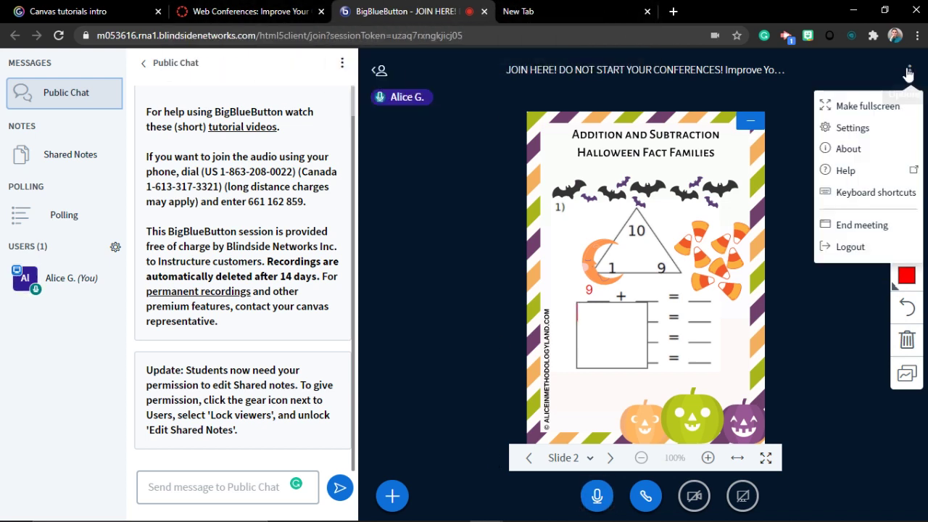
pyautogui.click(862, 226)
pyautogui.click(438, 311)
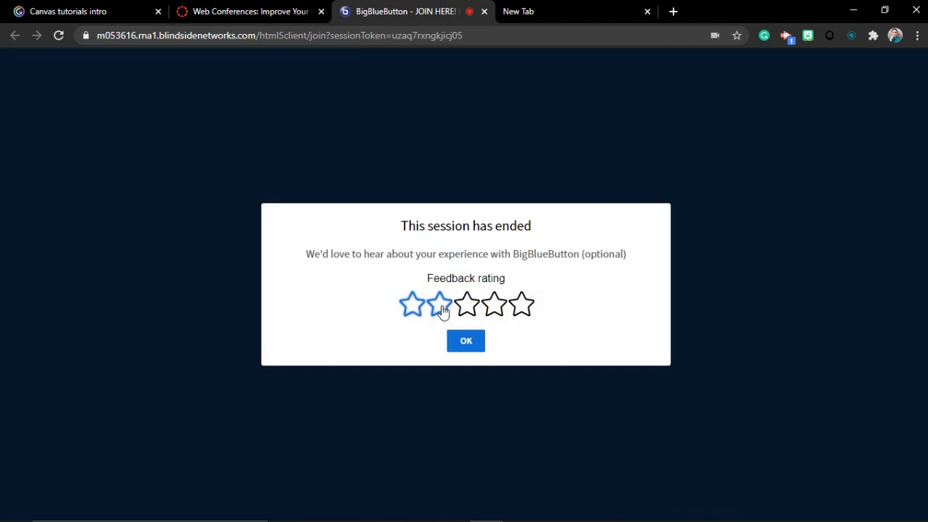
pyautogui.click(484, 11)
pyautogui.click(485, 11)
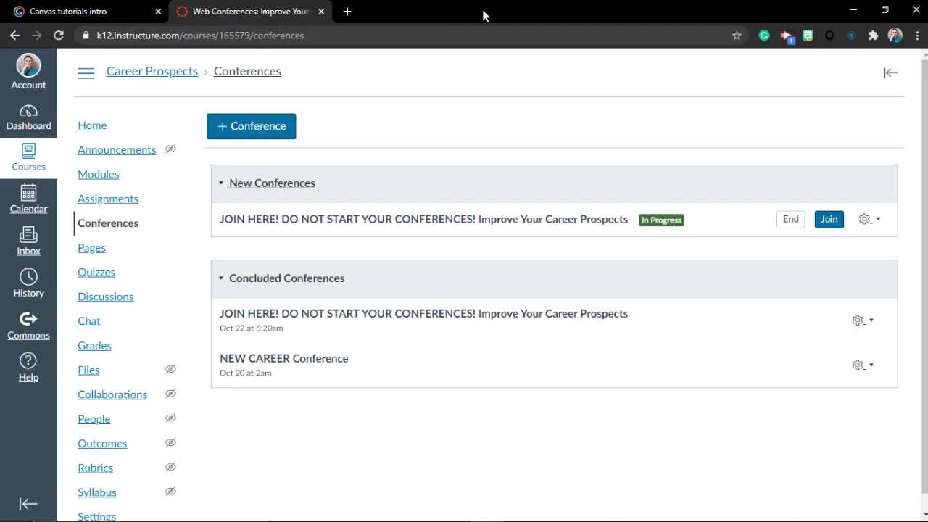
# - End the in-progress conference on the refreshed Conferences page and view the options of the concluded Oct 22 at 6:20am conference
pyautogui.click(59, 36)
pyautogui.click(791, 220)
pyautogui.click(535, 139)
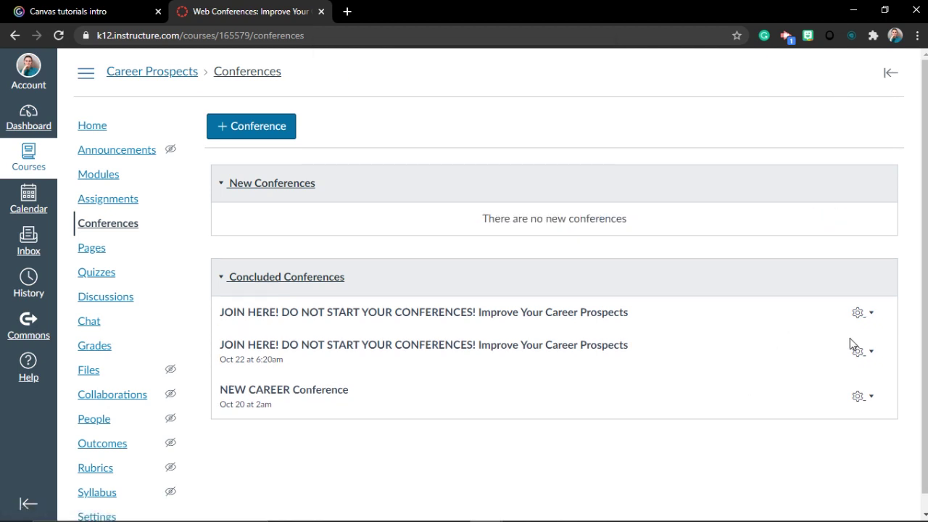
pyautogui.click(867, 354)
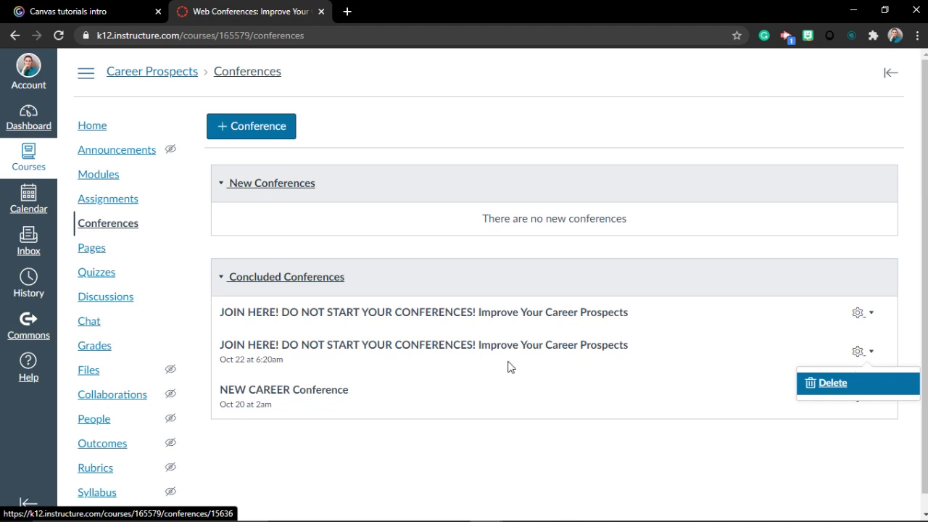
pyautogui.click(588, 372)
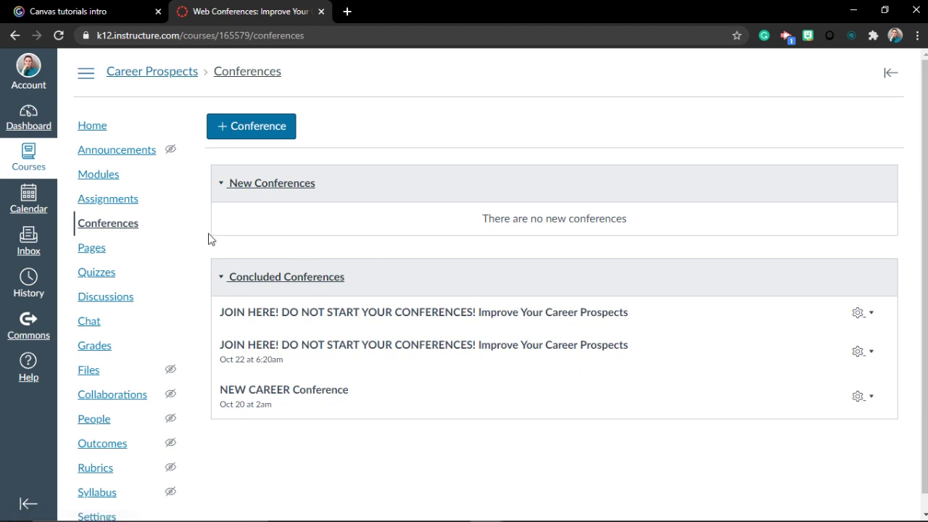
# - In the course navigation settings, move Conferences to the items hidden from students and save
pyautogui.scroll(-1, 181, 275)
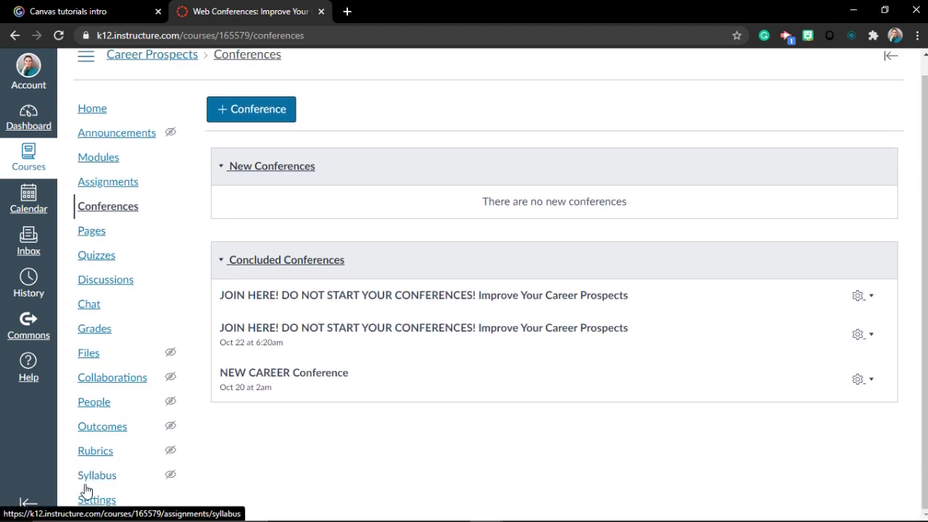
pyautogui.click(99, 502)
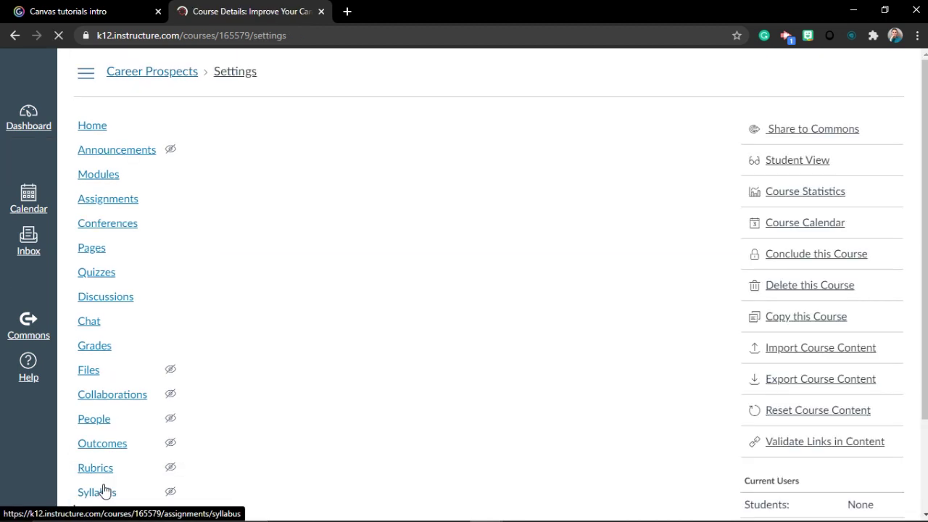
pyautogui.moveTo(229, 297); pyautogui.dragTo(272, 402)
pyautogui.scroll(-1, 249, 327)
pyautogui.scroll(-3, 543, 341)
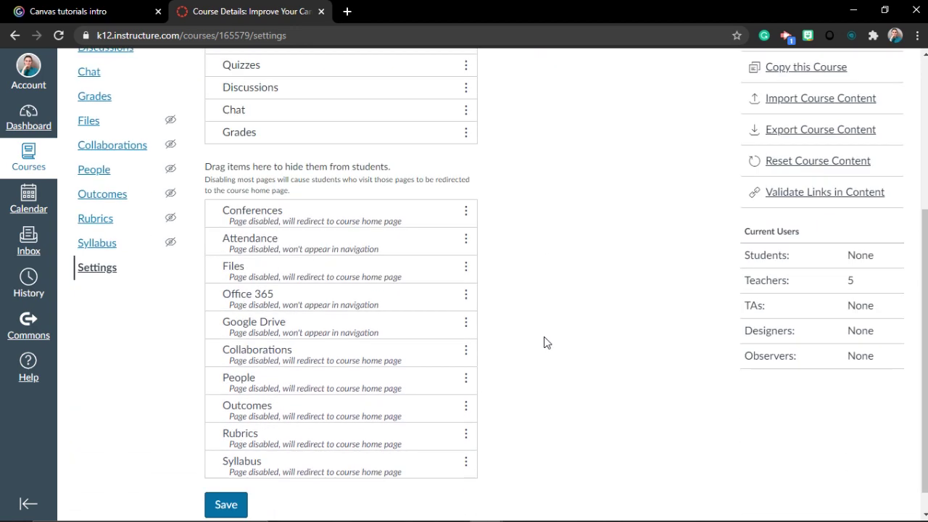
pyautogui.click(226, 490)
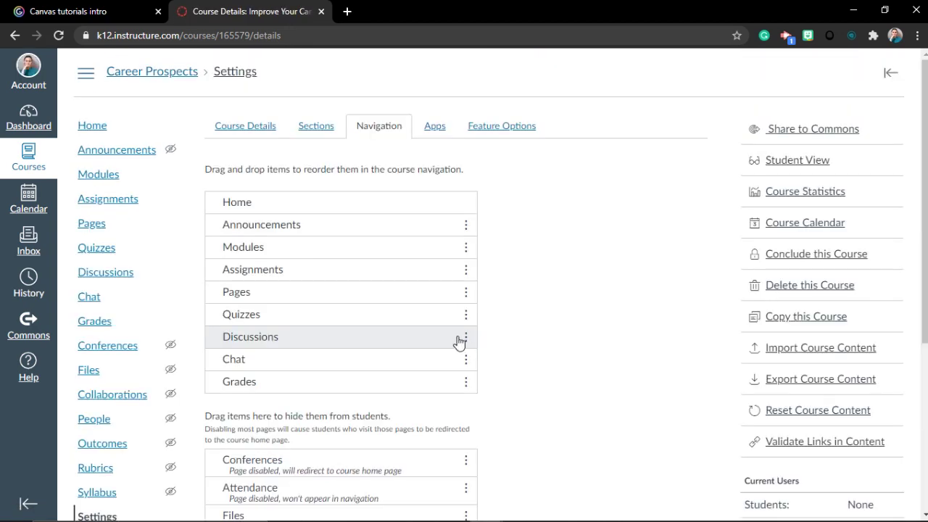
# - Open the course's Conferences page, and switch to the Canvas tutorials intro tab
pyautogui.click(113, 348)
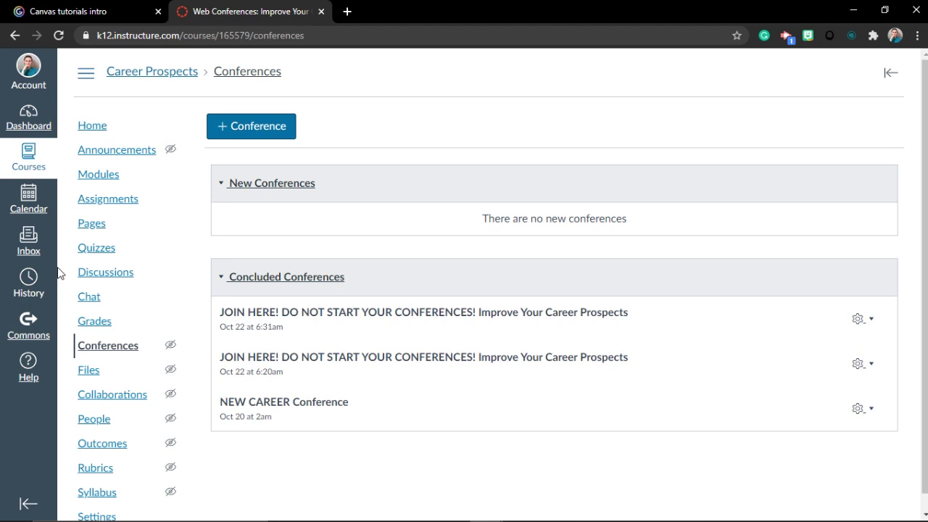
pyautogui.click(80, 10)
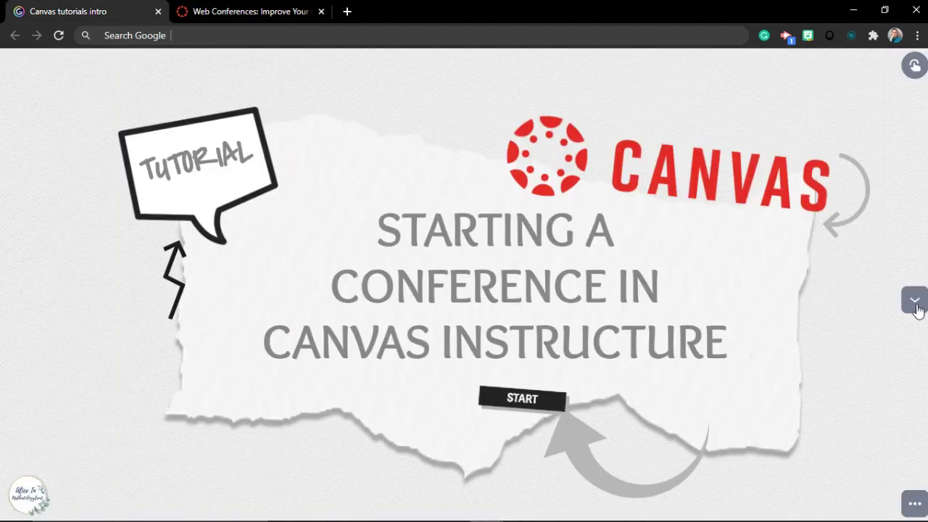